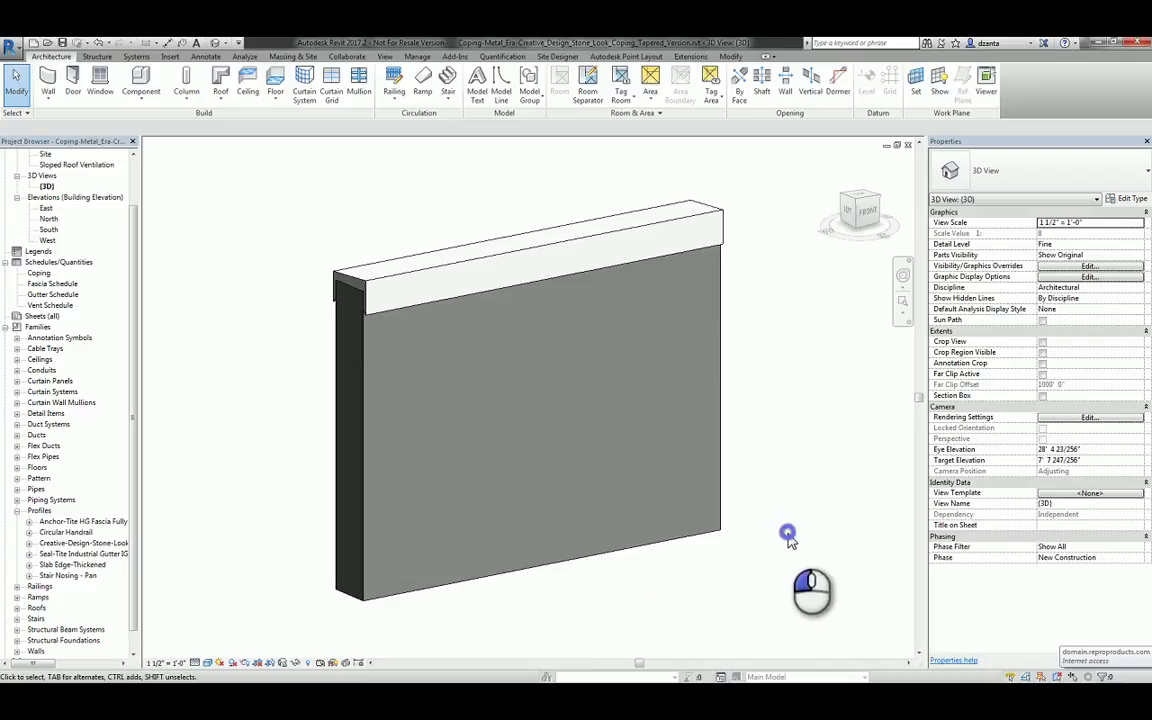
# Orbit the 3D view to a three-quarter view of the coped wall from its left end.
pyautogui.keyDown('shift'); pyautogui.moveTo(778, 562); pyautogui.dragTo(728, 533, button='middle'); pyautogui.keyUp('shift')
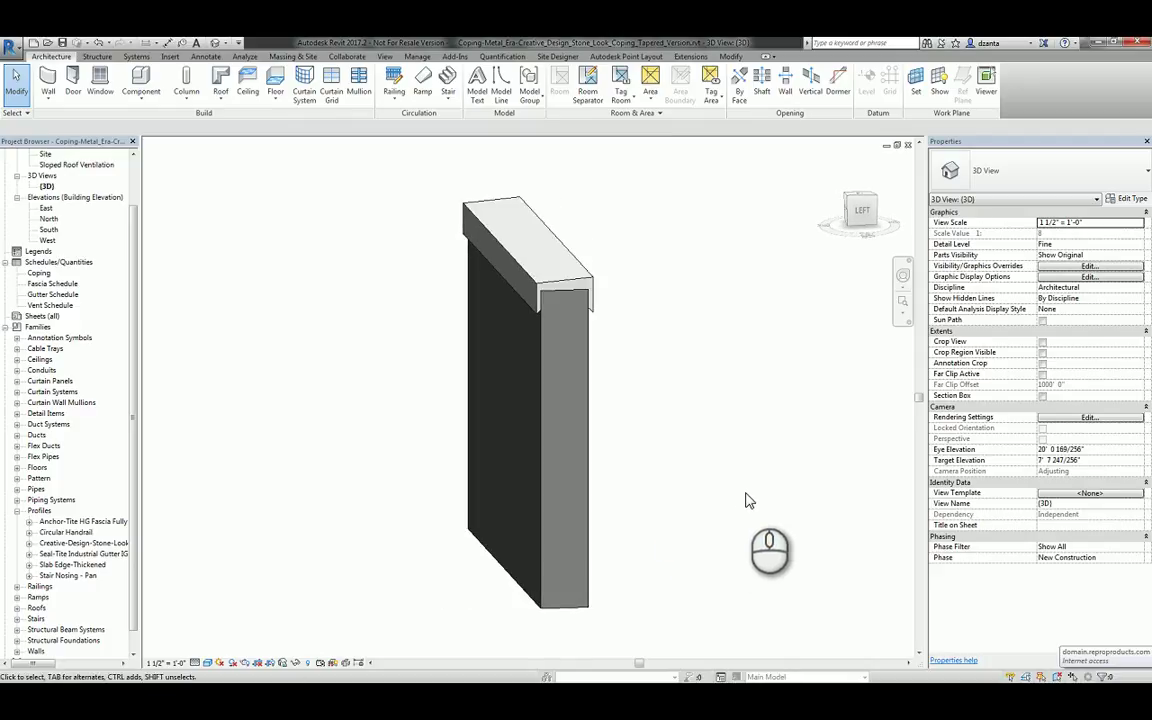
pyautogui.keyDown('shift'); pyautogui.moveTo(694, 437); pyautogui.dragTo(748, 400, button='middle'); pyautogui.keyUp('shift')
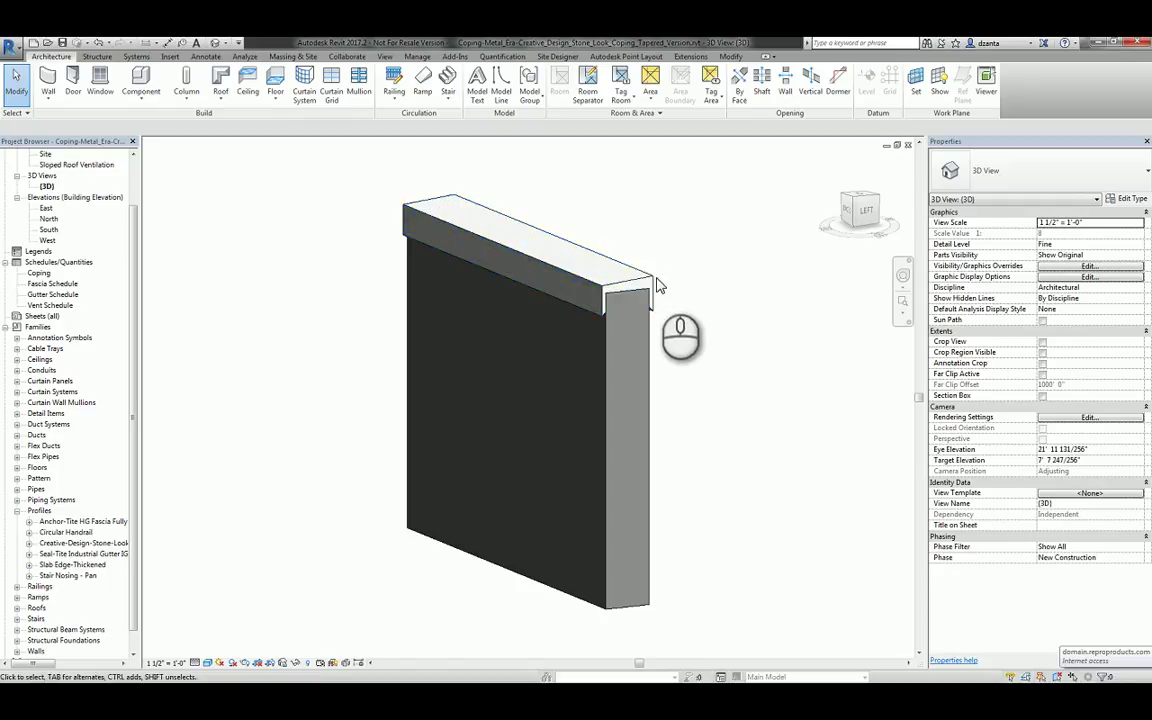
pyautogui.click(493, 247)
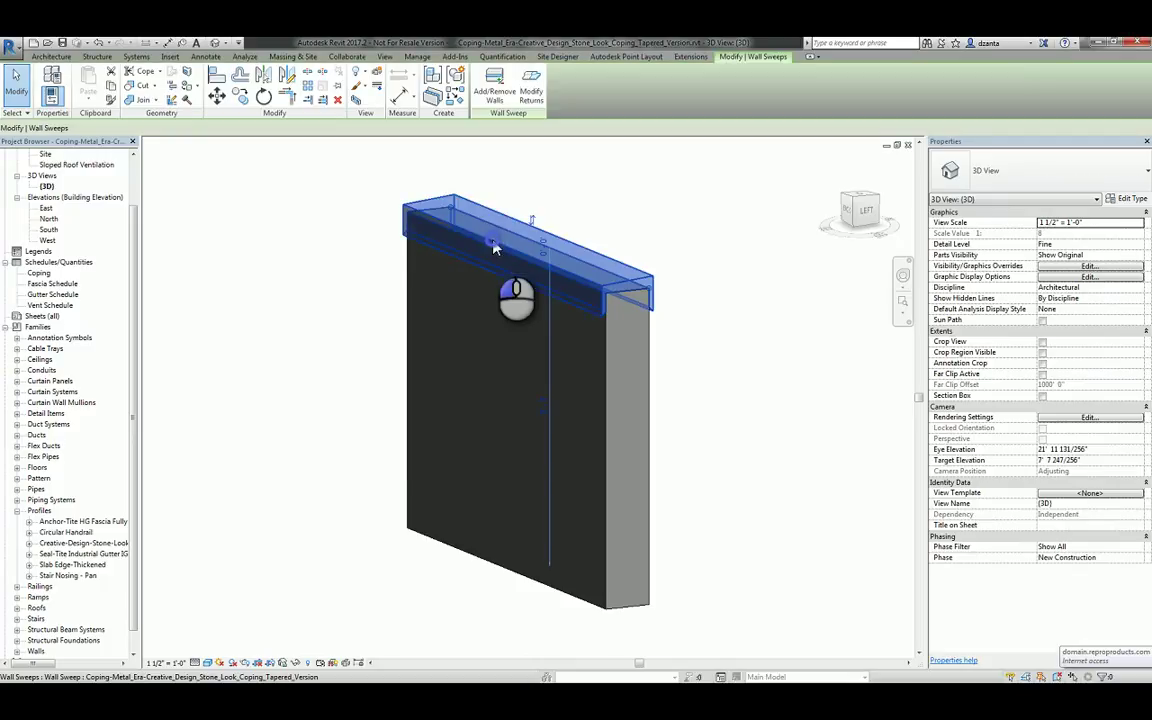
pyautogui.click(1128, 200)
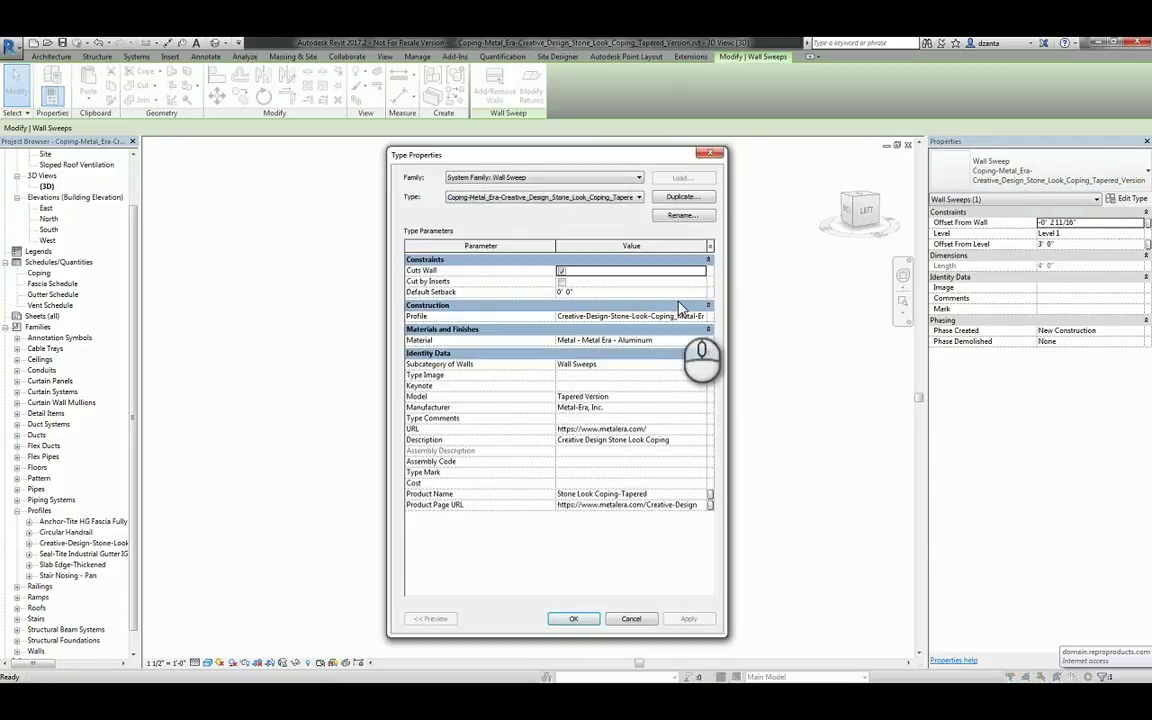
pyautogui.click(703, 318)
pyautogui.click(703, 318)
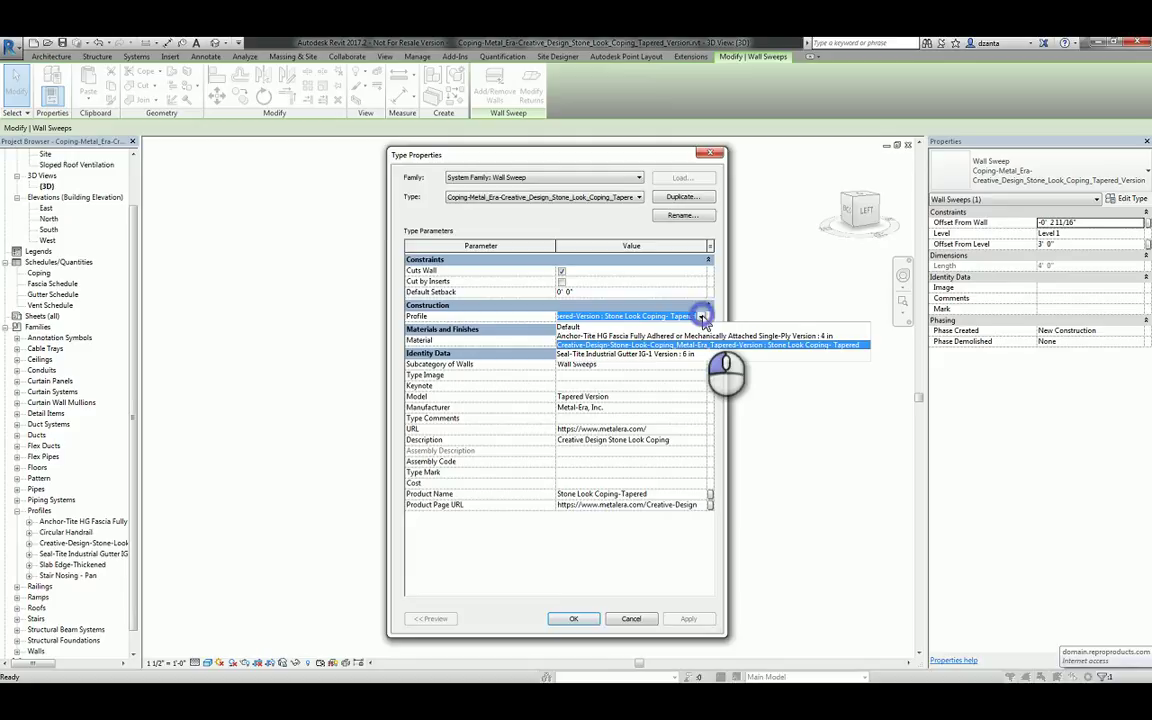
pyautogui.click(702, 316)
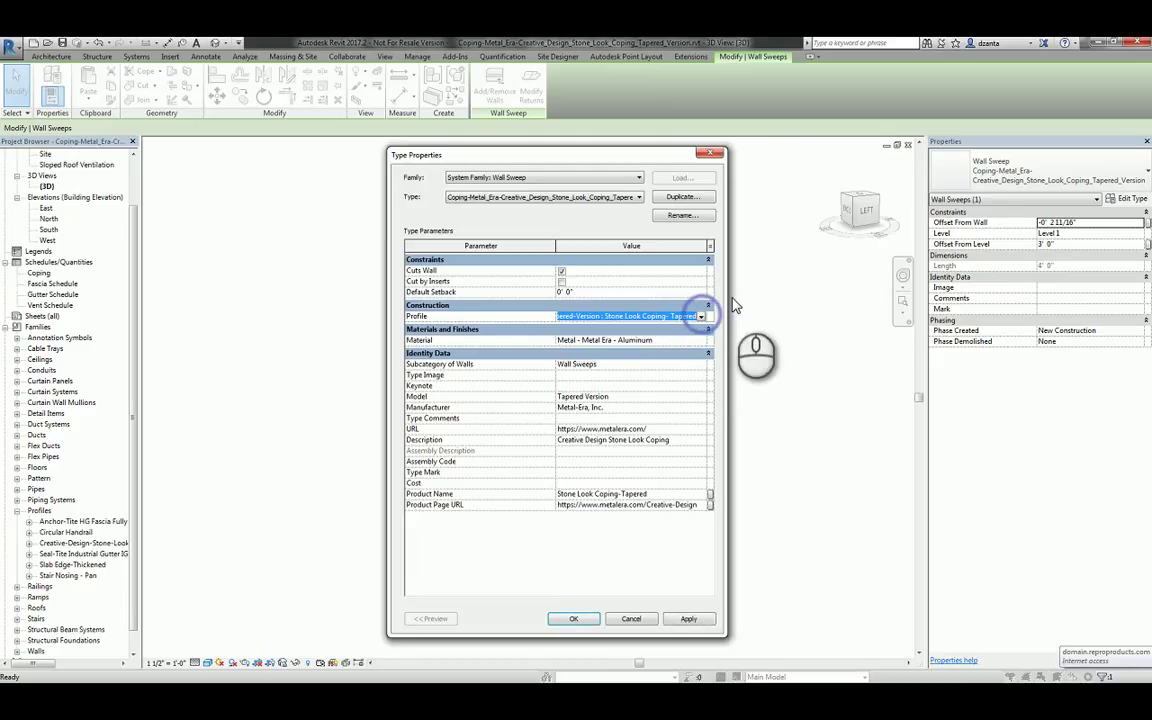
pyautogui.click(712, 153)
pyautogui.click(790, 298)
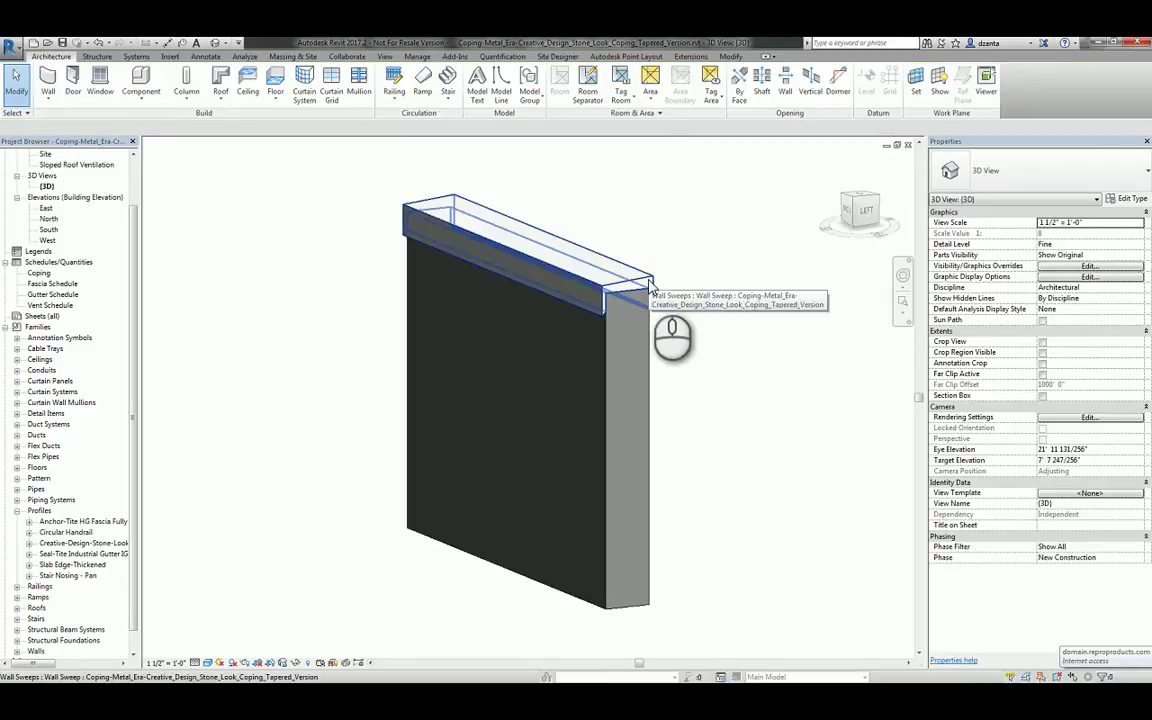
# Select and deselect the wall sweep, and look at the wall creation options without choosing one.
pyautogui.click(651, 285)
pyautogui.click(656, 216)
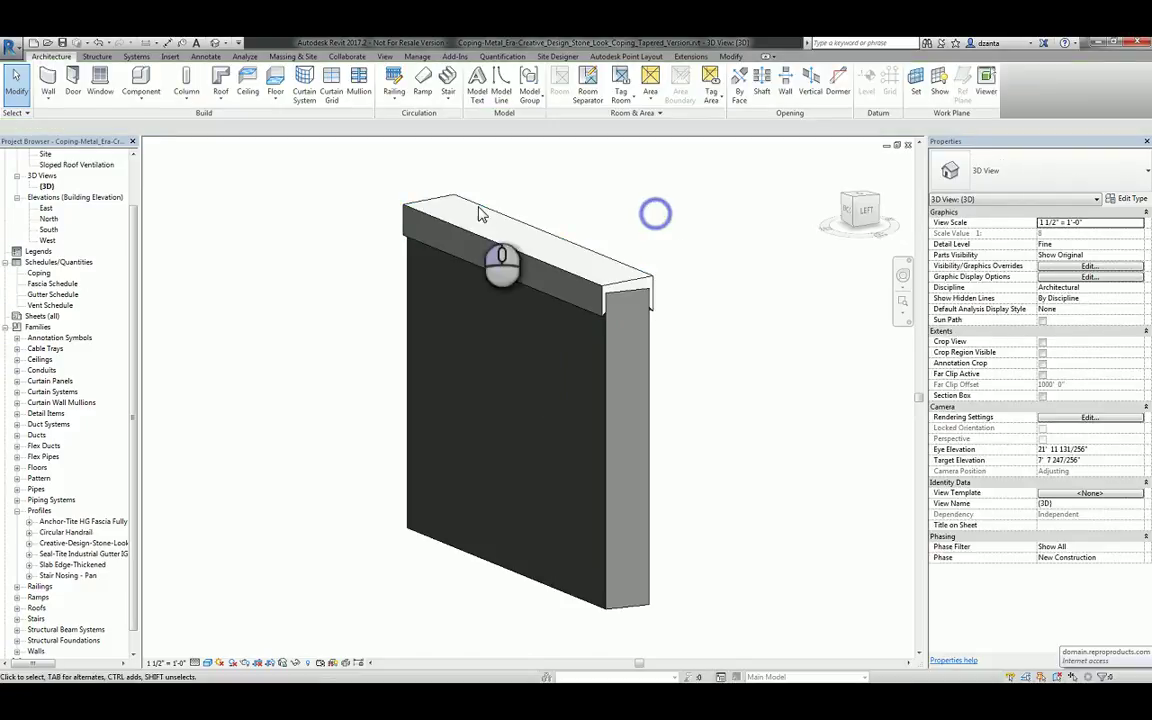
pyautogui.click(46, 96)
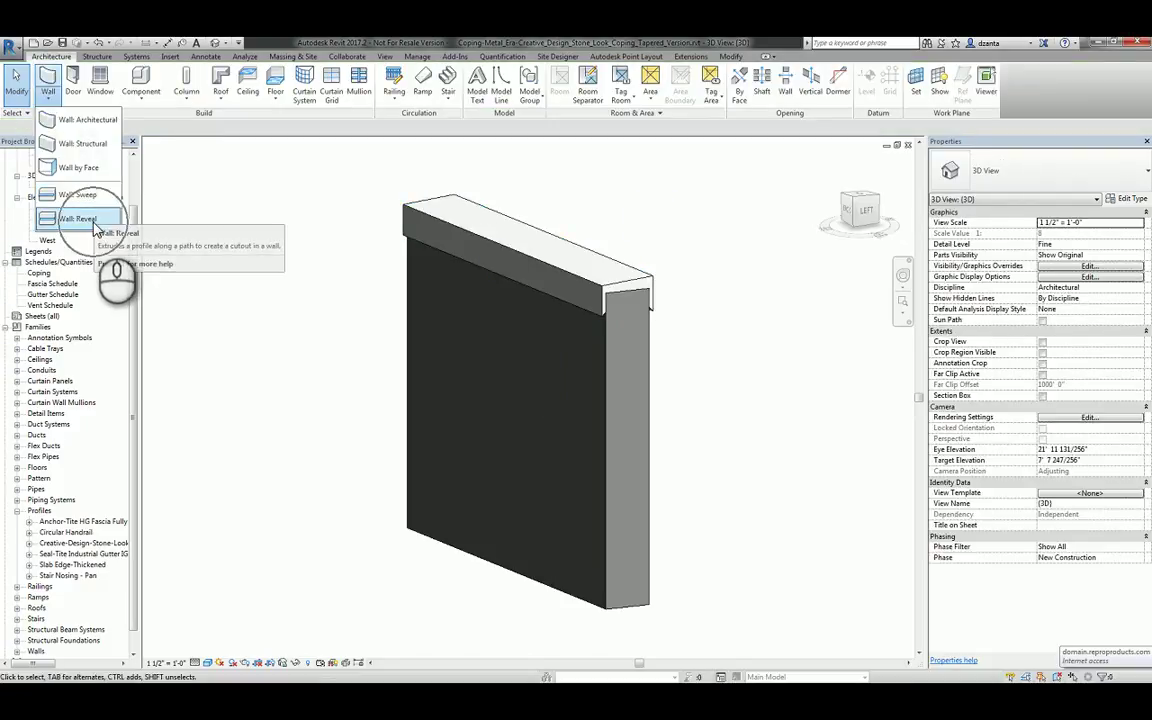
pyautogui.click(277, 228)
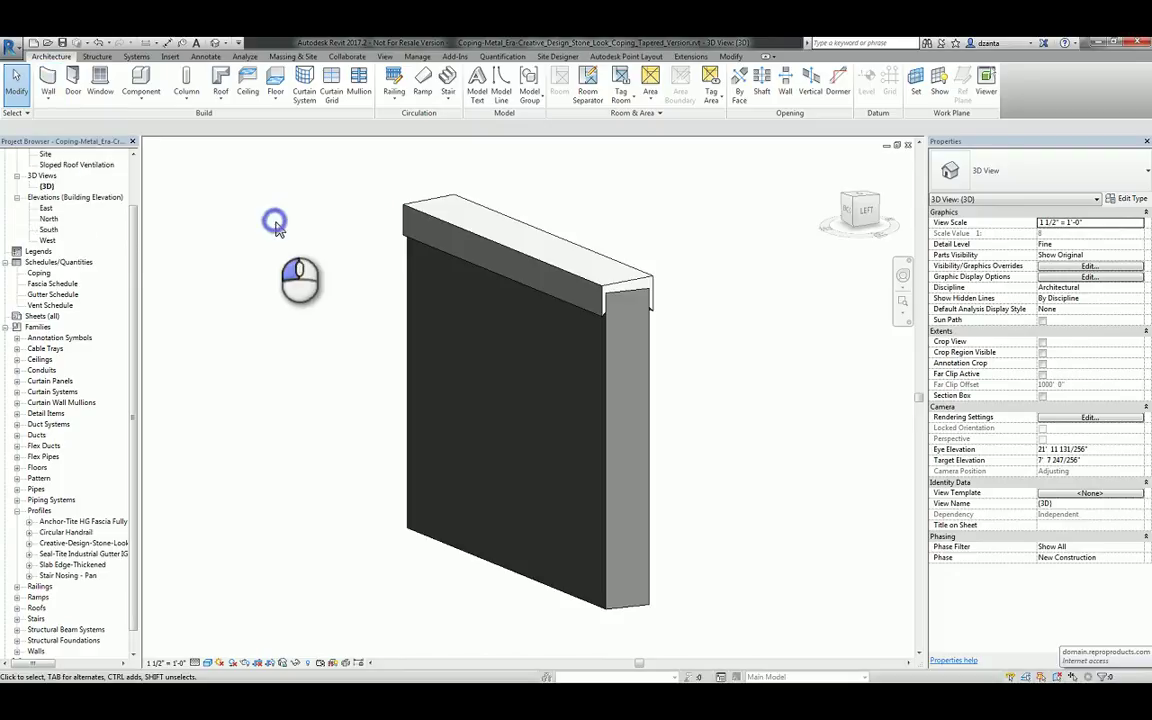
# Drag the coping sweep's end grips so it overhangs the wall's left end, at 4' 5 1/2" long.
pyautogui.click(585, 256)
pyautogui.scroll(4, 585, 256)
pyautogui.keyDown('shift'); pyautogui.moveTo(712, 357); pyautogui.dragTo(571, 419, button='middle'); pyautogui.keyUp('shift')
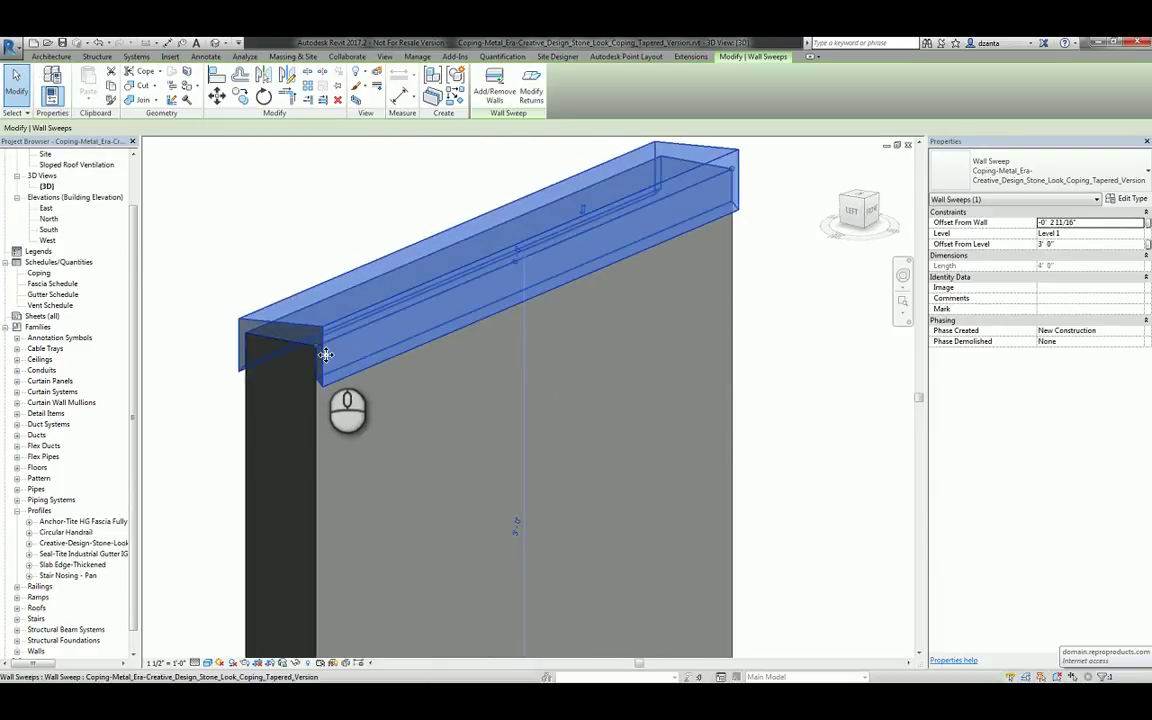
pyautogui.moveTo(327, 351); pyautogui.dragTo(736, 176)
pyautogui.scroll(-2, 736, 176)
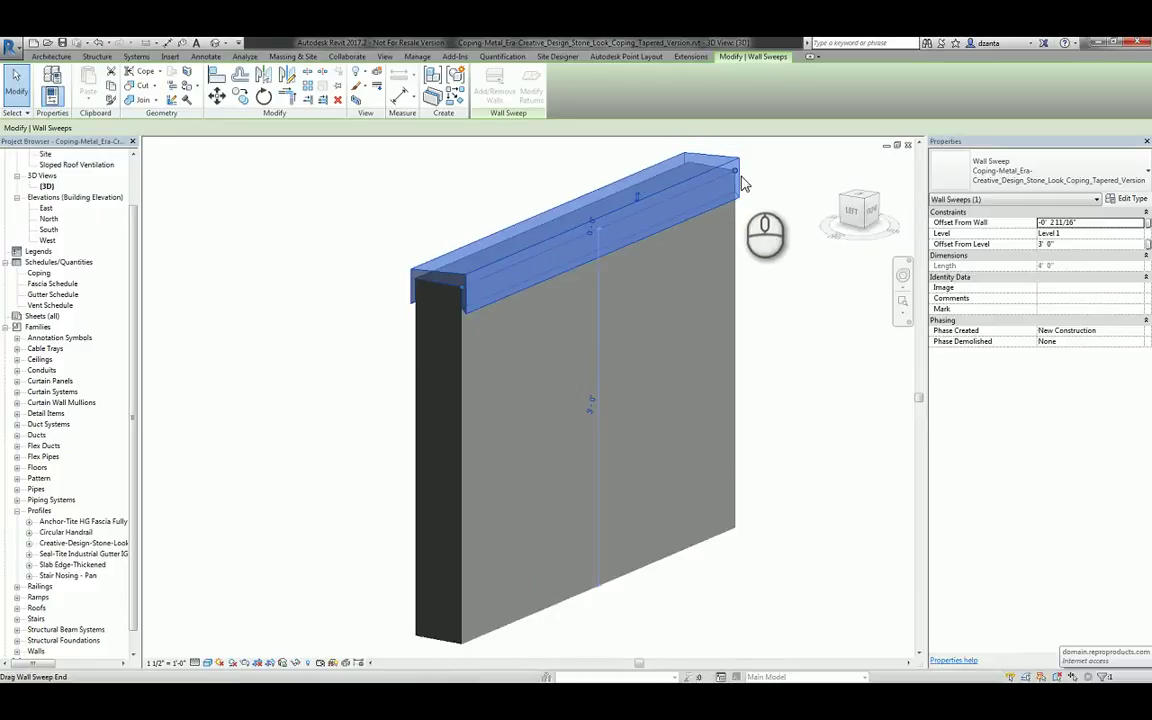
pyautogui.moveTo(472, 232); pyautogui.dragTo(430, 320)
pyautogui.keyDown('shift'); pyautogui.moveTo(430, 320); pyautogui.dragTo(752, 378, button='middle'); pyautogui.keyUp('shift')
pyautogui.moveTo(834, 371); pyautogui.dragTo(870, 372)
# Set the sweep's temporary height dimension to 2' 0" above Level 1 and reframe the view.
pyautogui.click(683, 305)
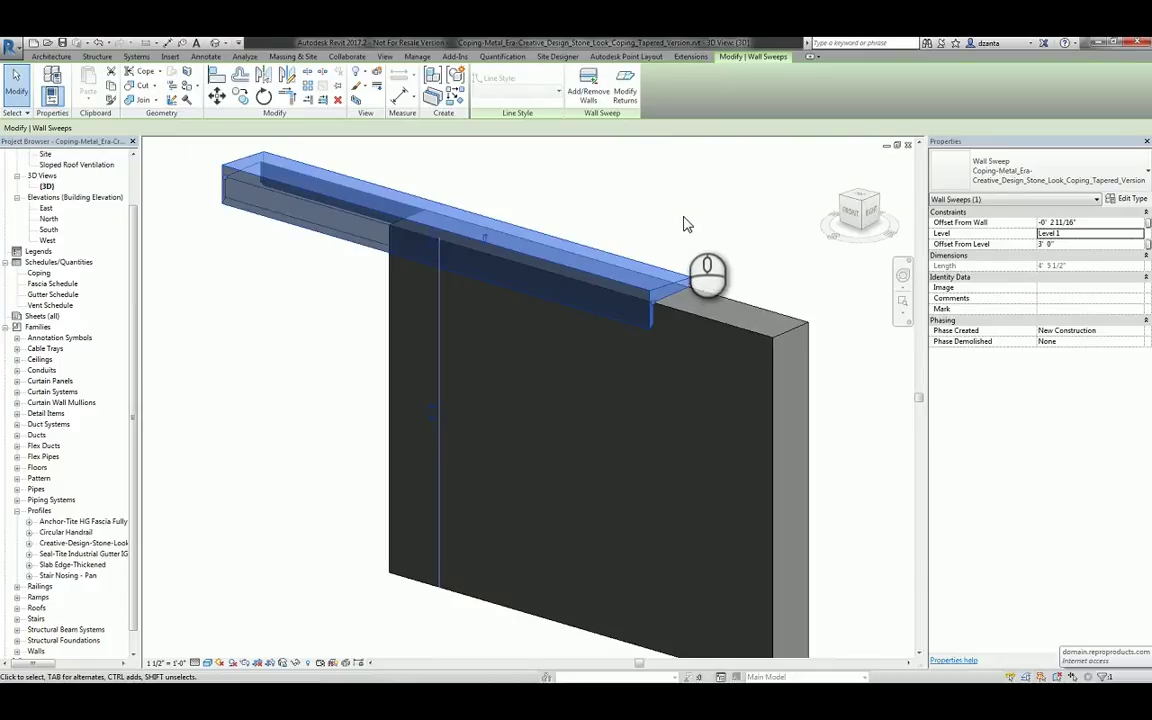
pyautogui.click(432, 416)
pyautogui.write('2')
pyautogui.press('Return')
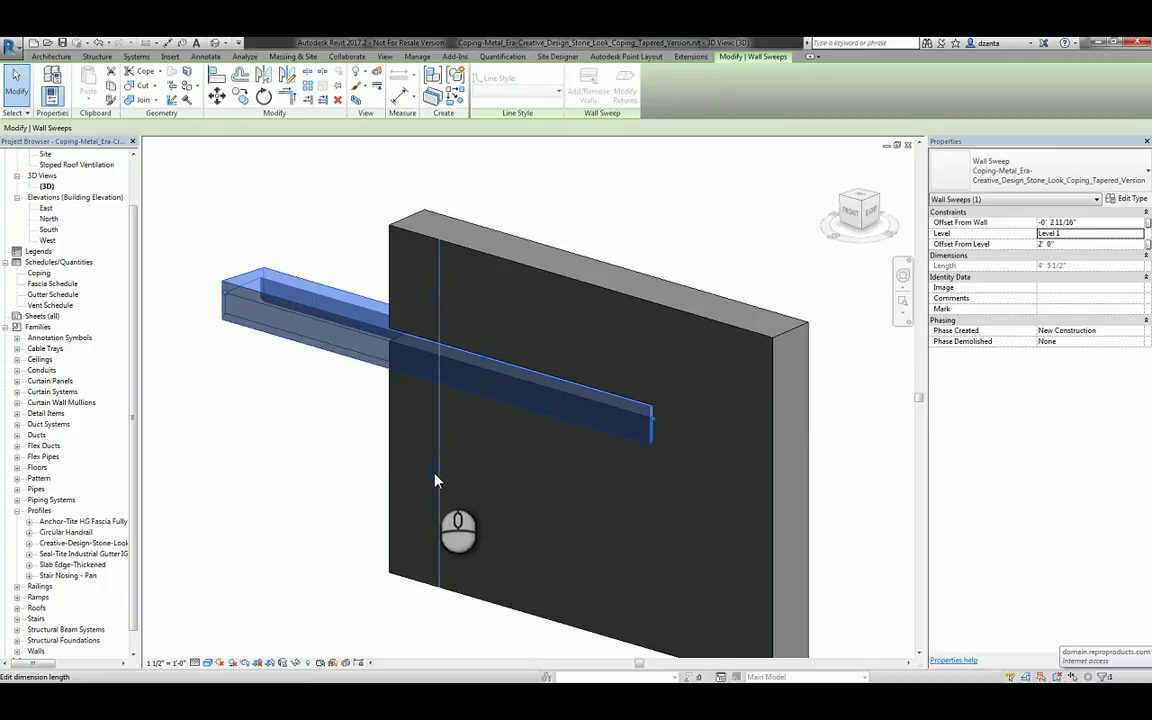
pyautogui.click(340, 444)
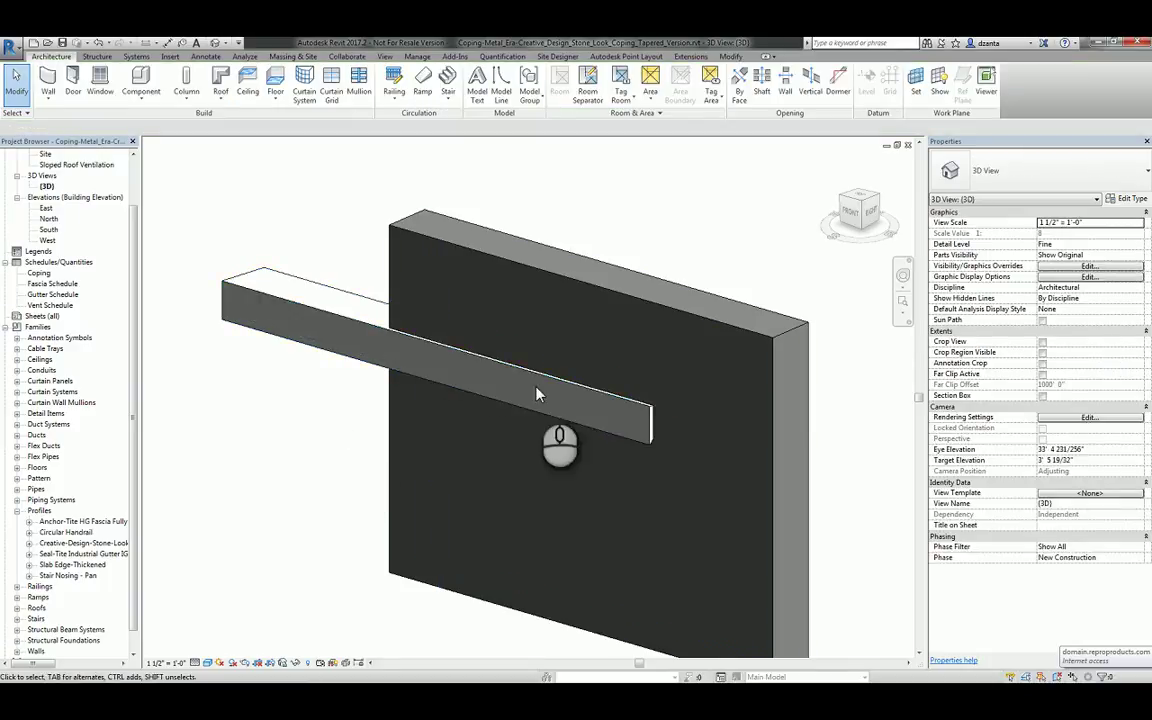
pyautogui.keyDown('shift'); pyautogui.moveTo(684, 442); pyautogui.dragTo(629, 432, button='middle'); pyautogui.keyUp('shift')
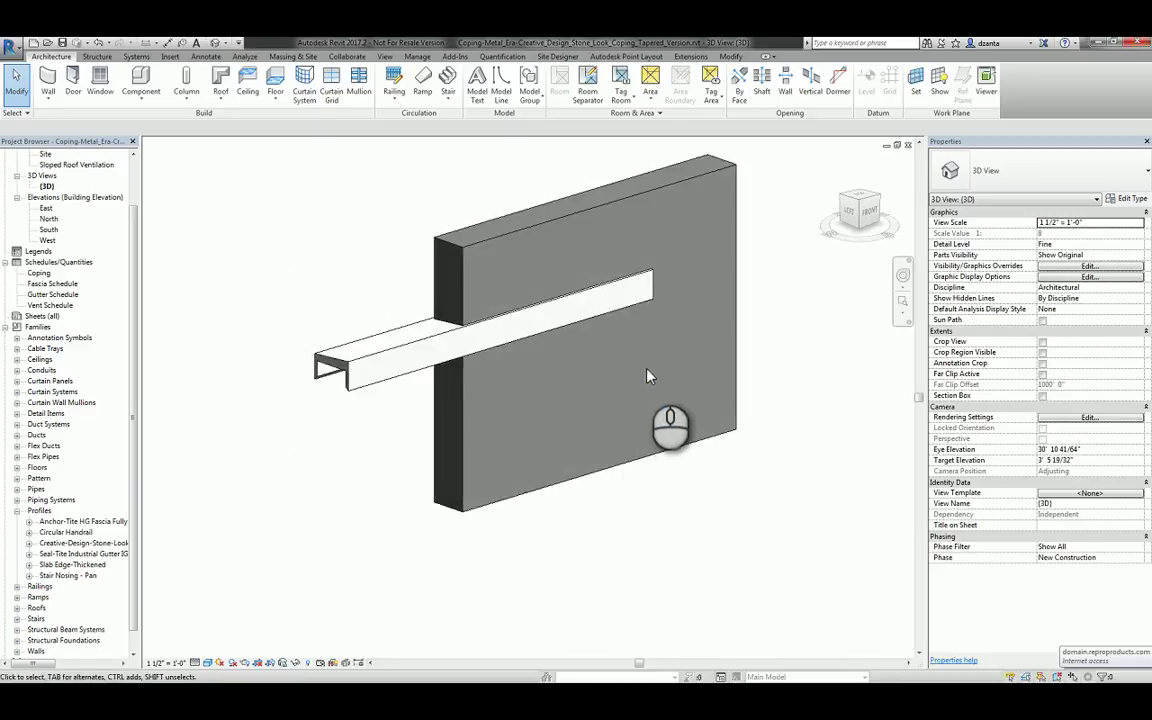
pyautogui.moveTo(645, 381); pyautogui.dragTo(638, 404, button='middle')
# Show the Generic - 8" wall type's properties with a Section: Modify type preview.
pyautogui.click(595, 254)
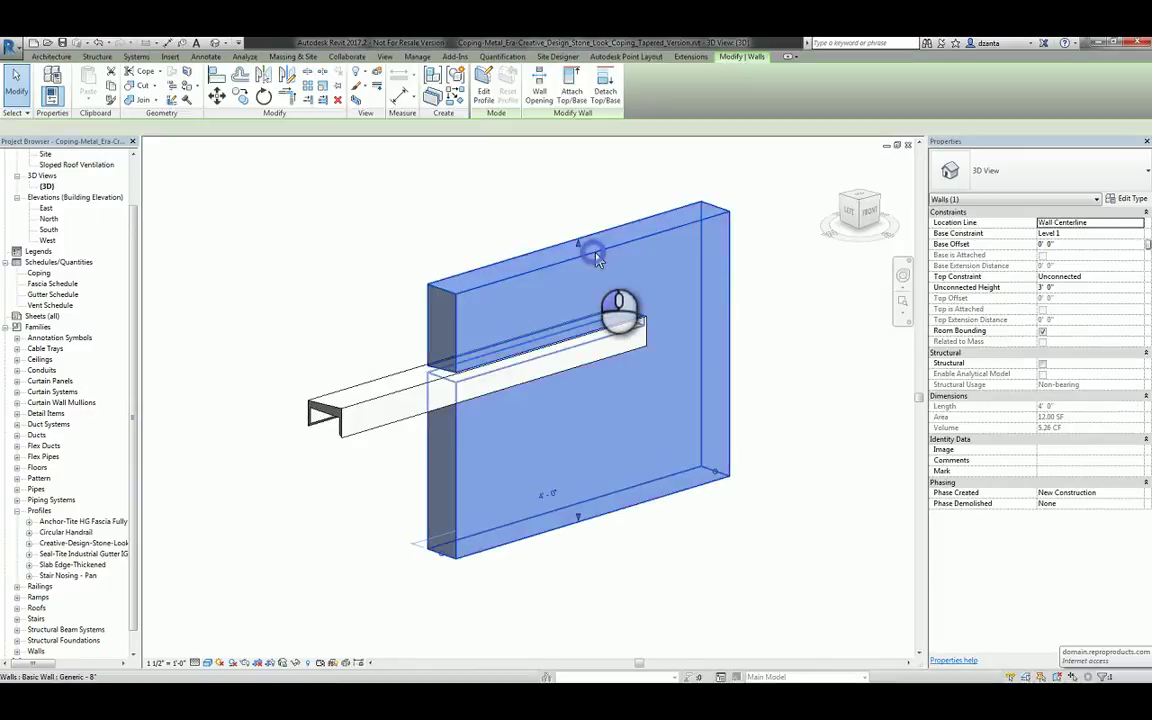
pyautogui.click(1130, 199)
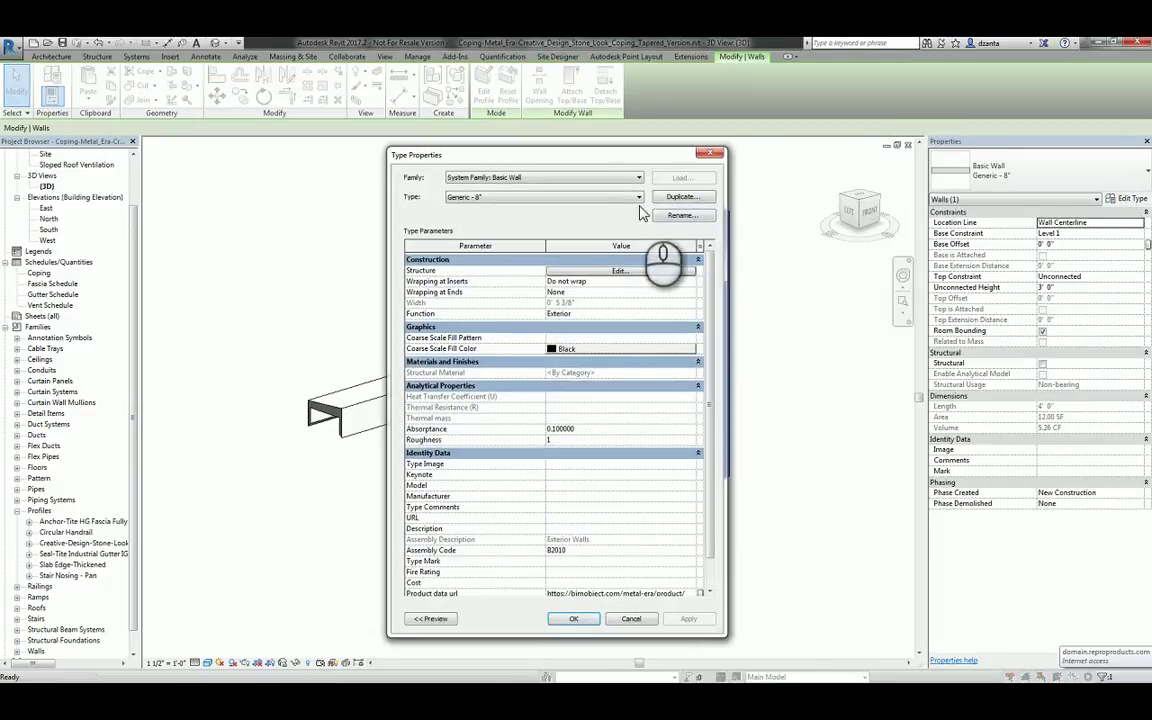
pyautogui.moveTo(620, 155); pyautogui.dragTo(865, 161)
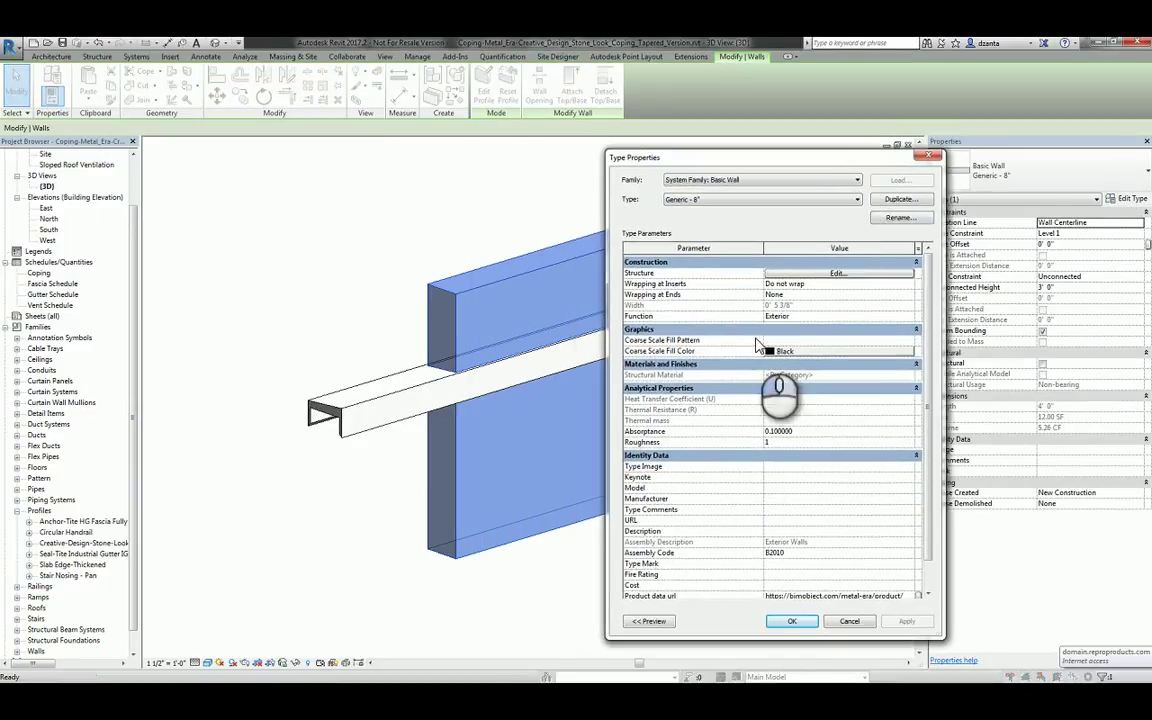
pyautogui.click(650, 622)
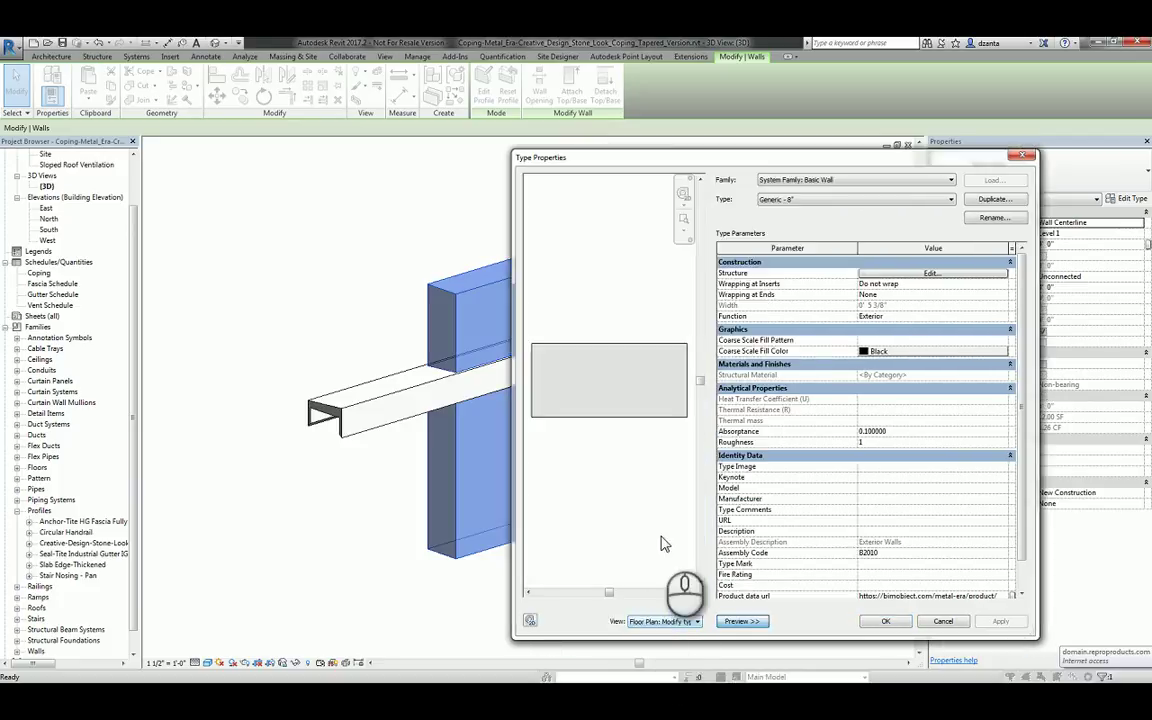
pyautogui.moveTo(725, 159); pyautogui.dragTo(517, 175)
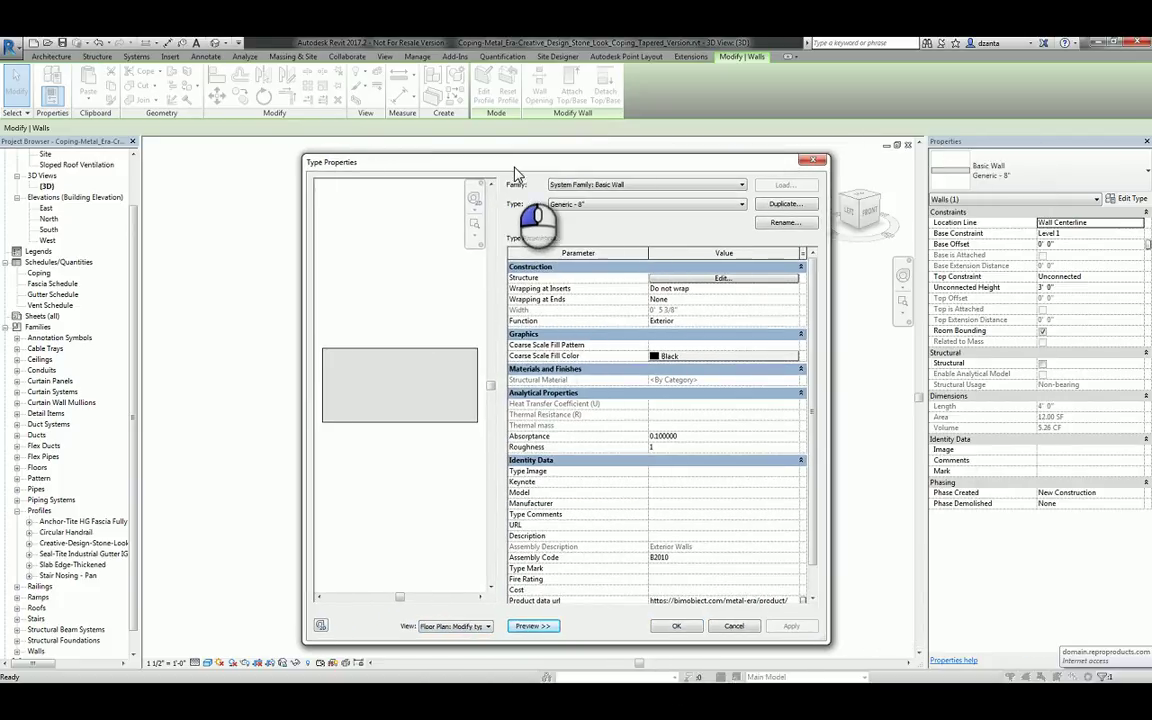
pyautogui.click(476, 627)
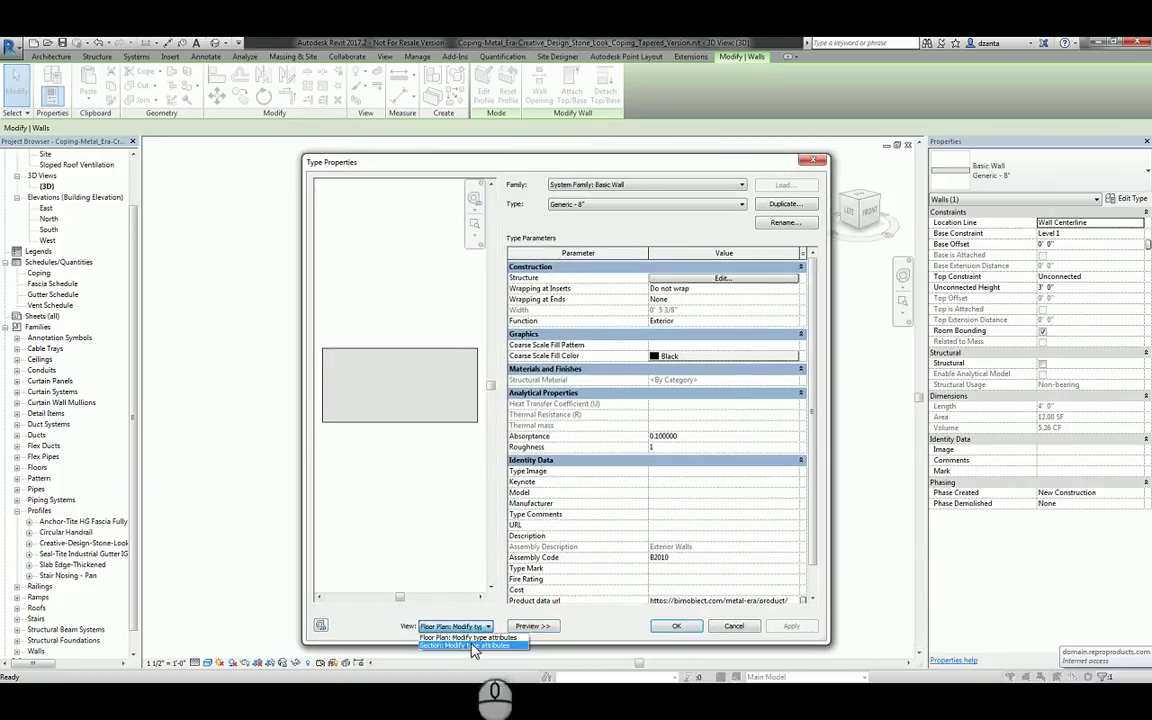
pyautogui.click(450, 643)
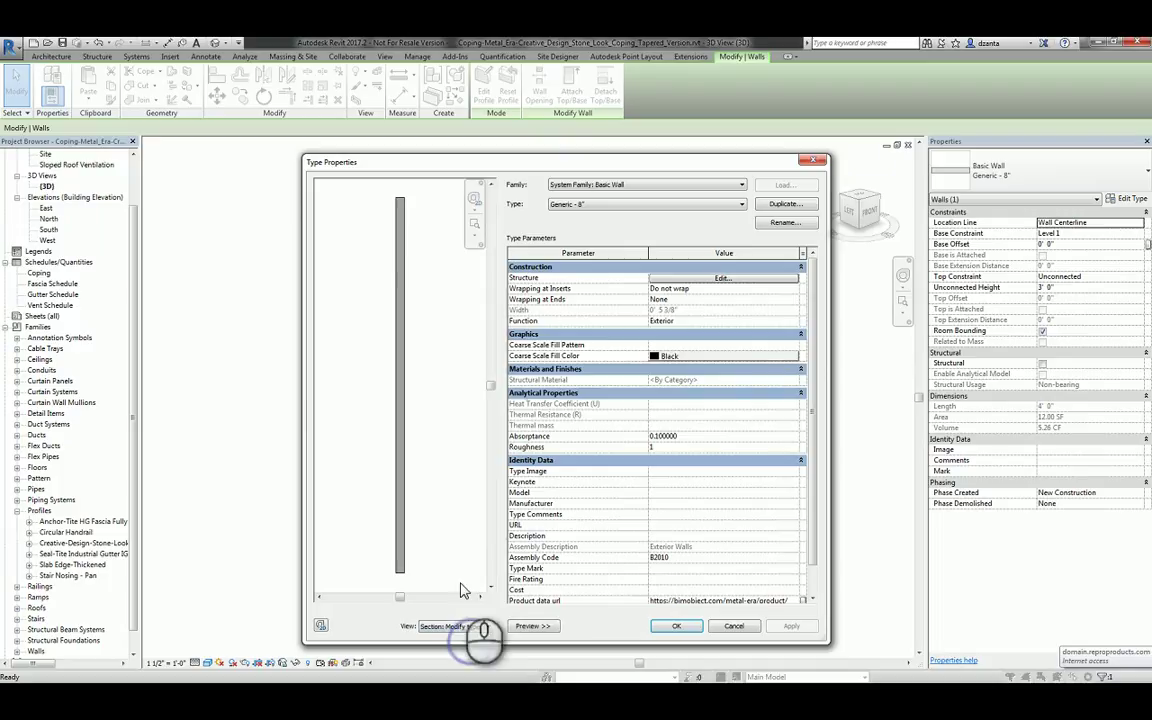
# Open the wall type's Structure for editing in the Edit Assembly dialog.
pyautogui.click(703, 280)
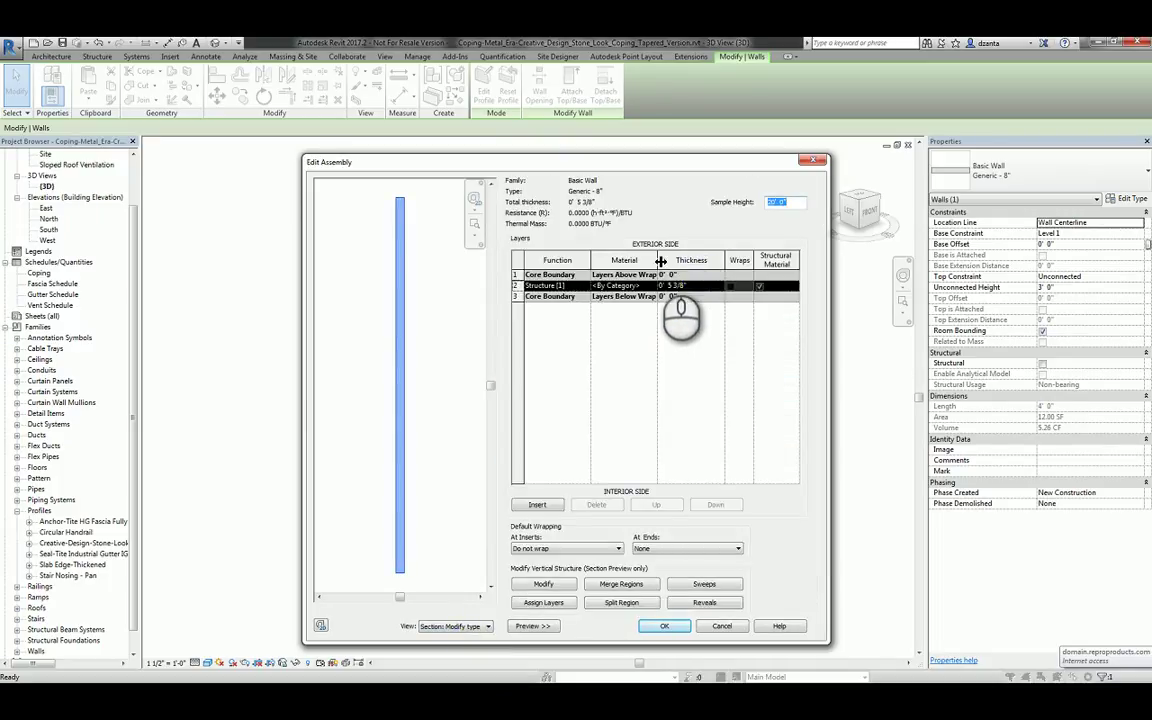
pyautogui.moveTo(657, 260); pyautogui.dragTo(678, 260)
pyautogui.click(487, 626)
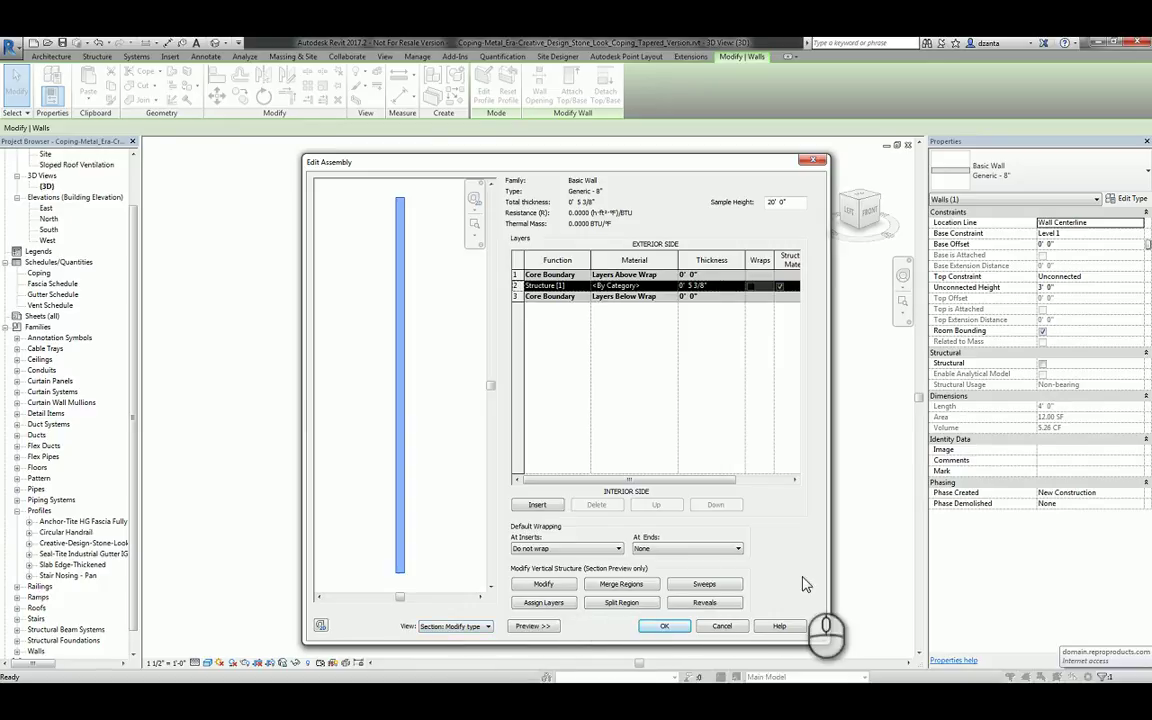
# Add a wall sweep that uses the Creative-Design stone look tapered coping profile.
pyautogui.click(692, 589)
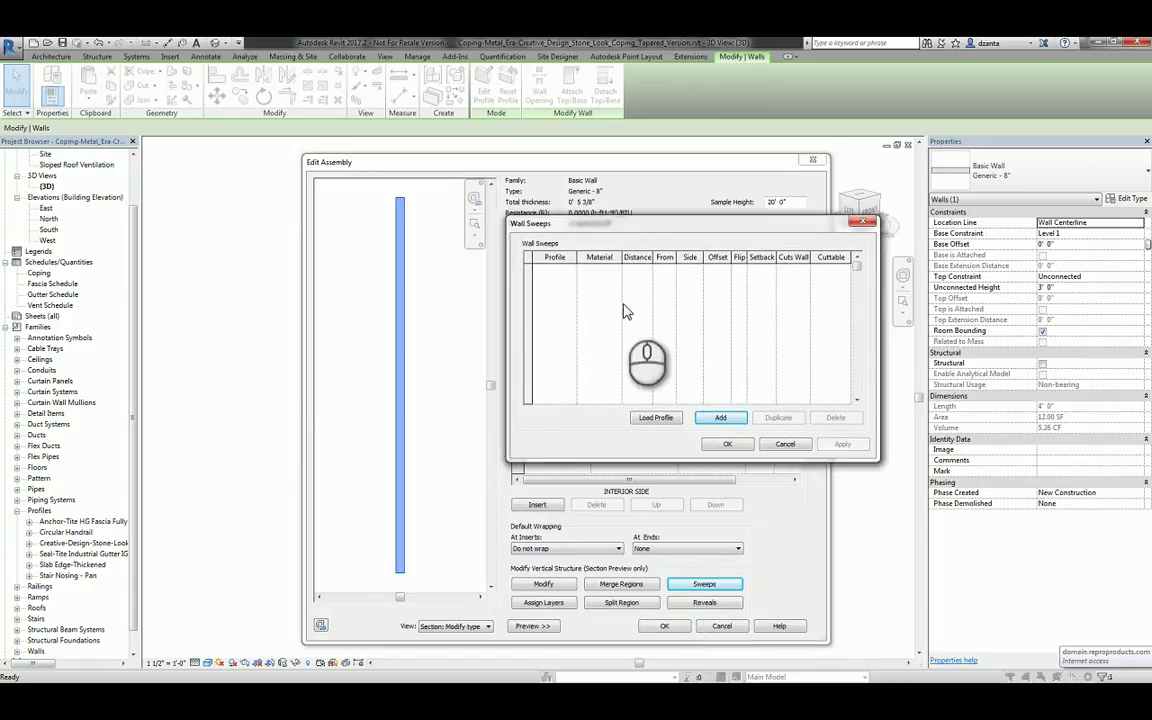
pyautogui.click(718, 420)
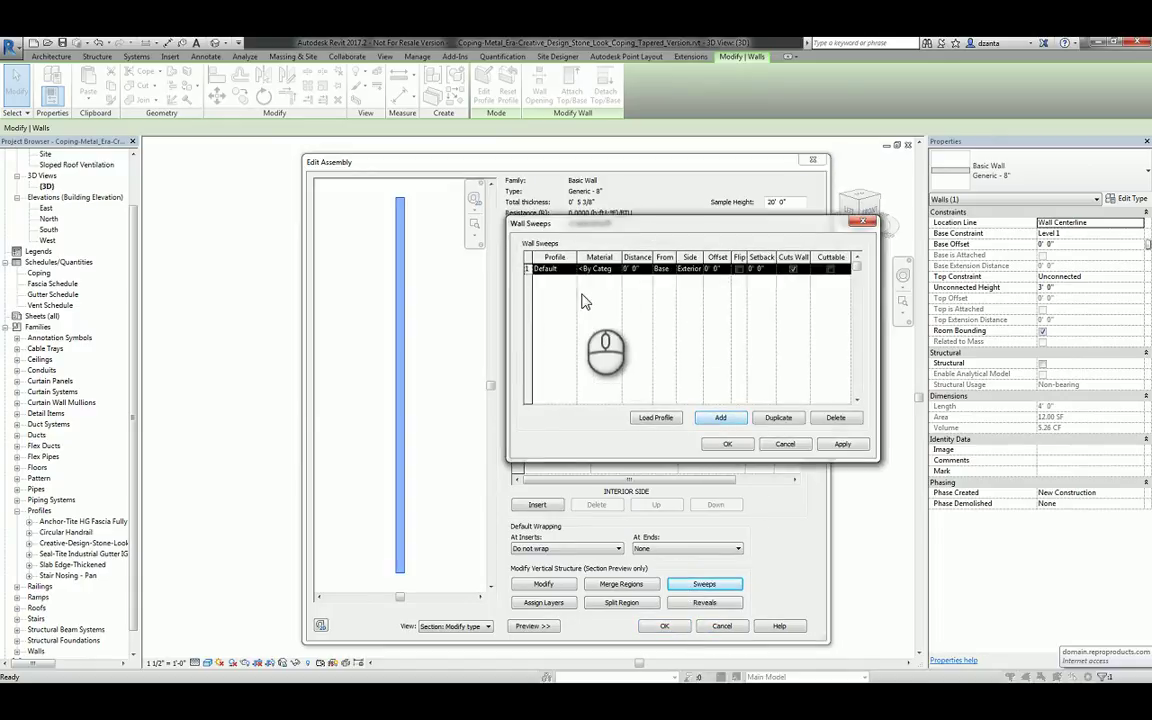
pyautogui.moveTo(578, 259); pyautogui.dragTo(596, 260)
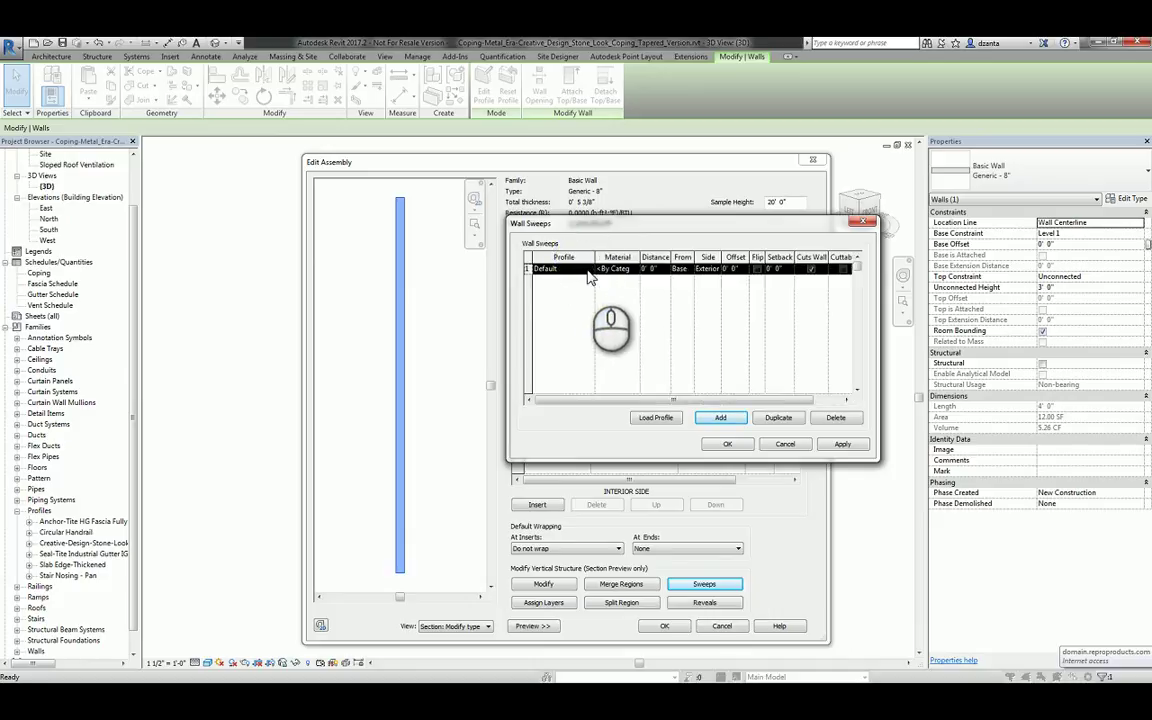
pyautogui.click(588, 271)
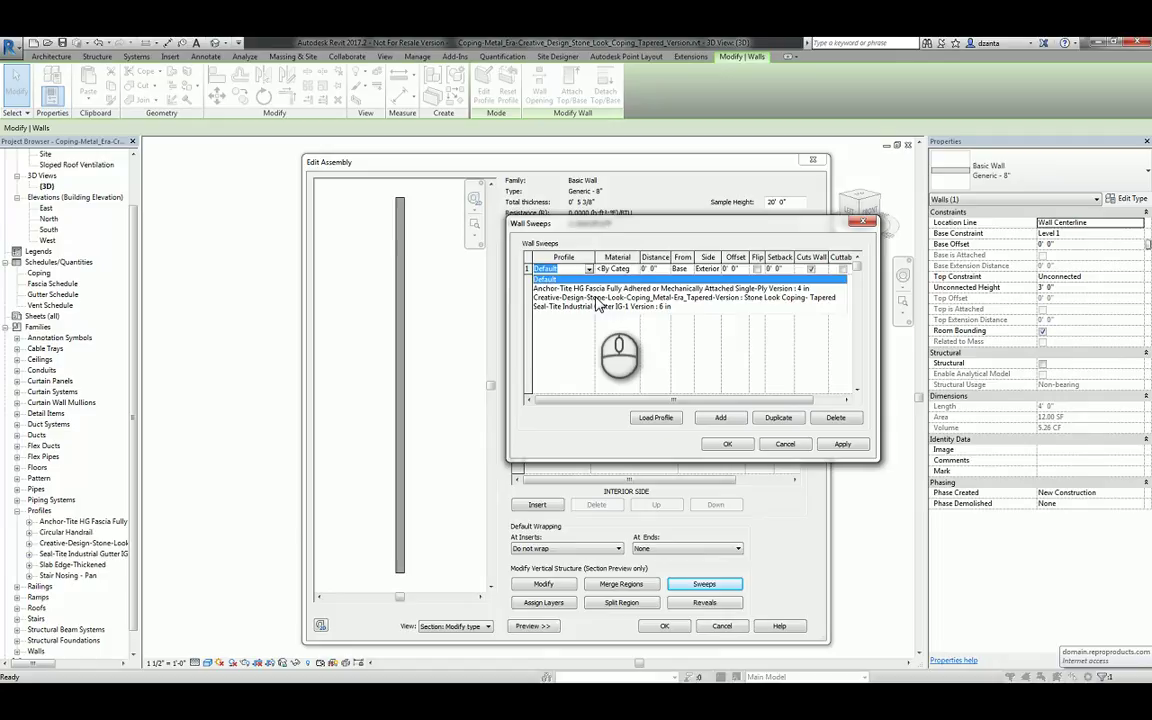
pyautogui.click(596, 298)
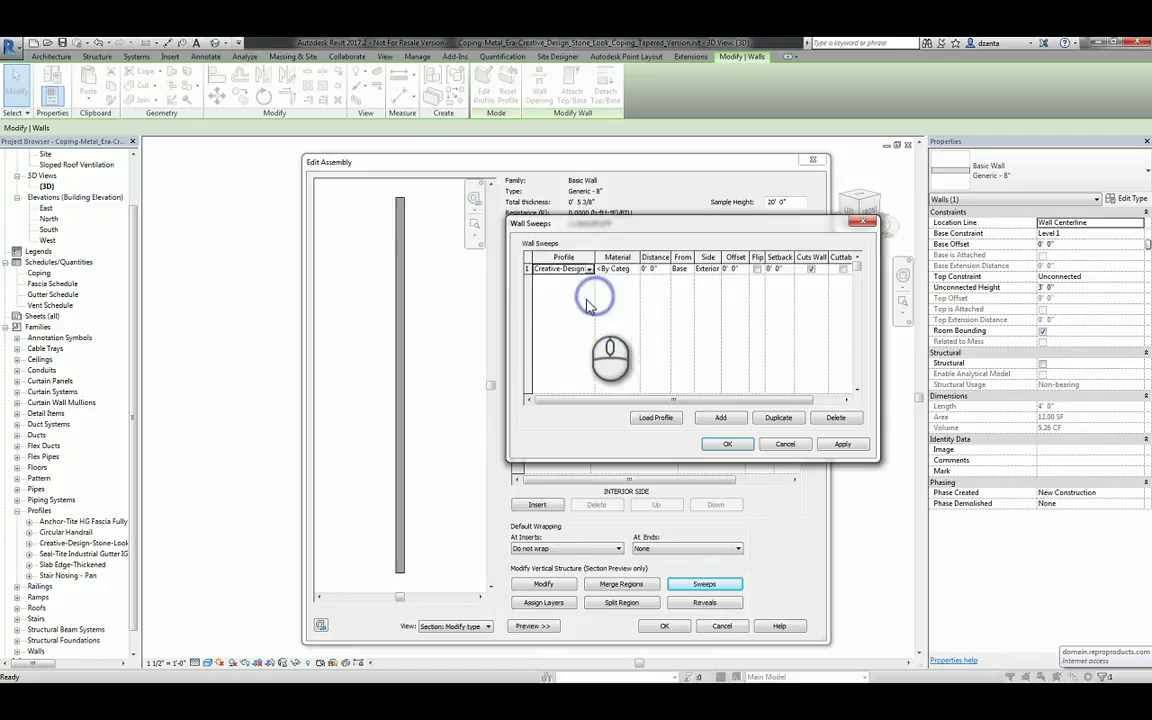
# Assign the Stone material from Autodesk Materials > Stone to the coping sweep.
pyautogui.click(634, 269)
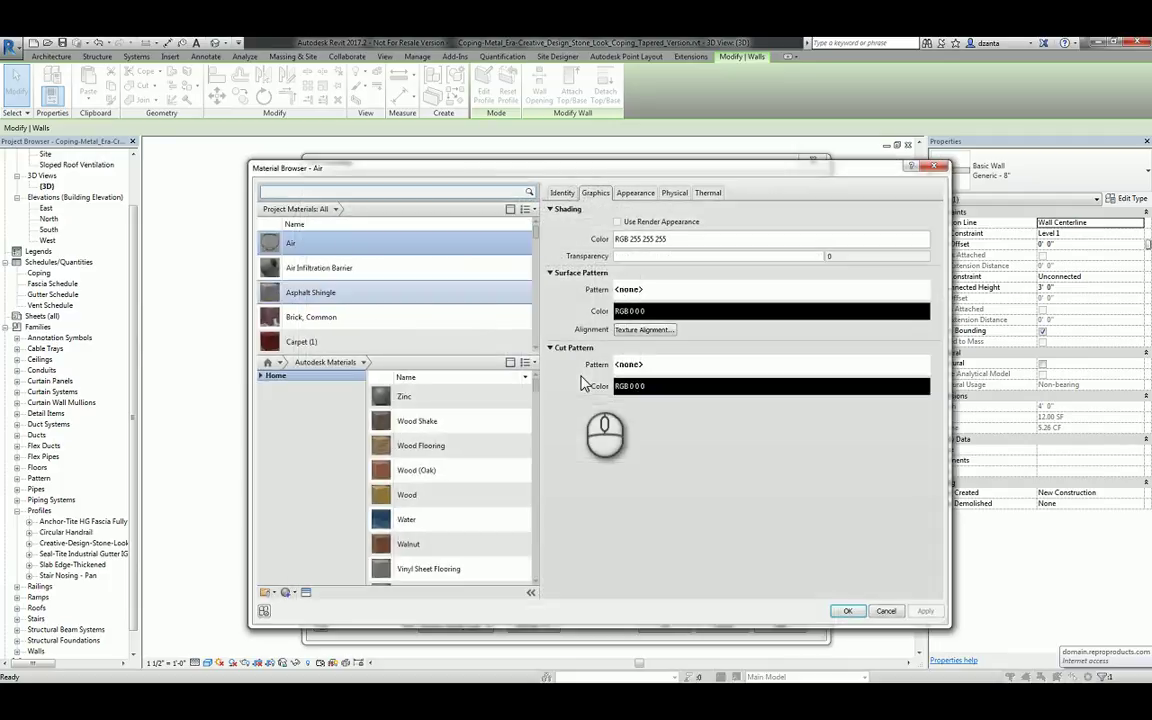
pyautogui.click(260, 376)
pyautogui.click(267, 396)
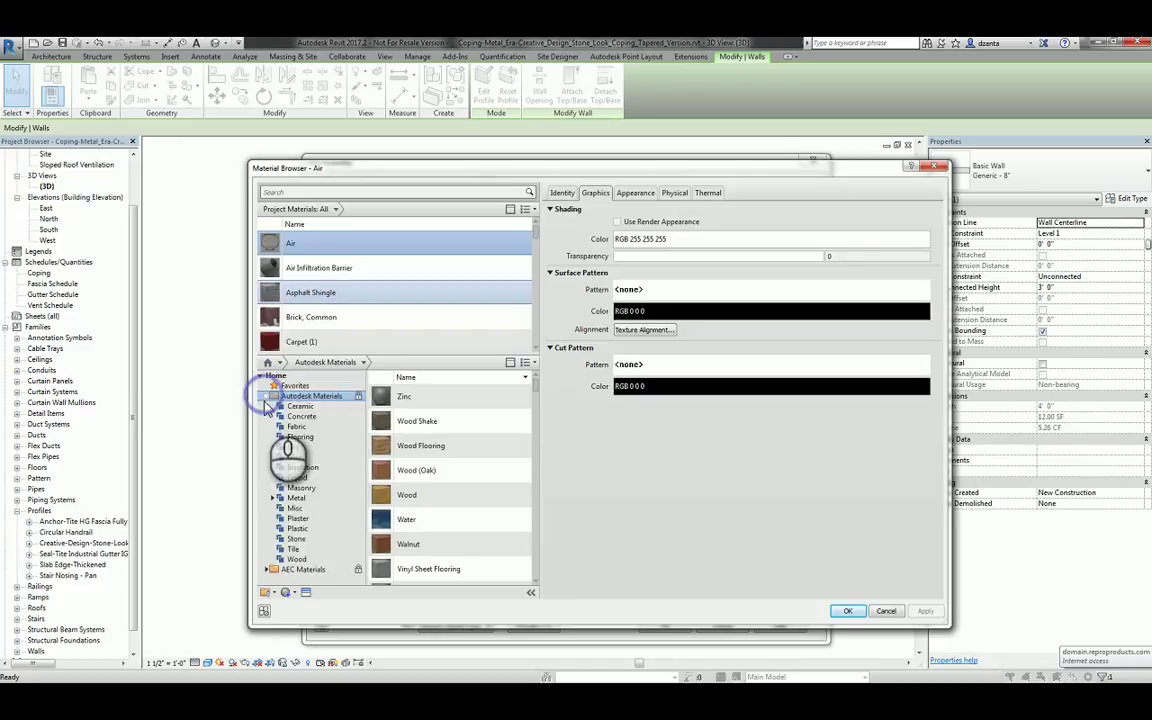
pyautogui.click(296, 538)
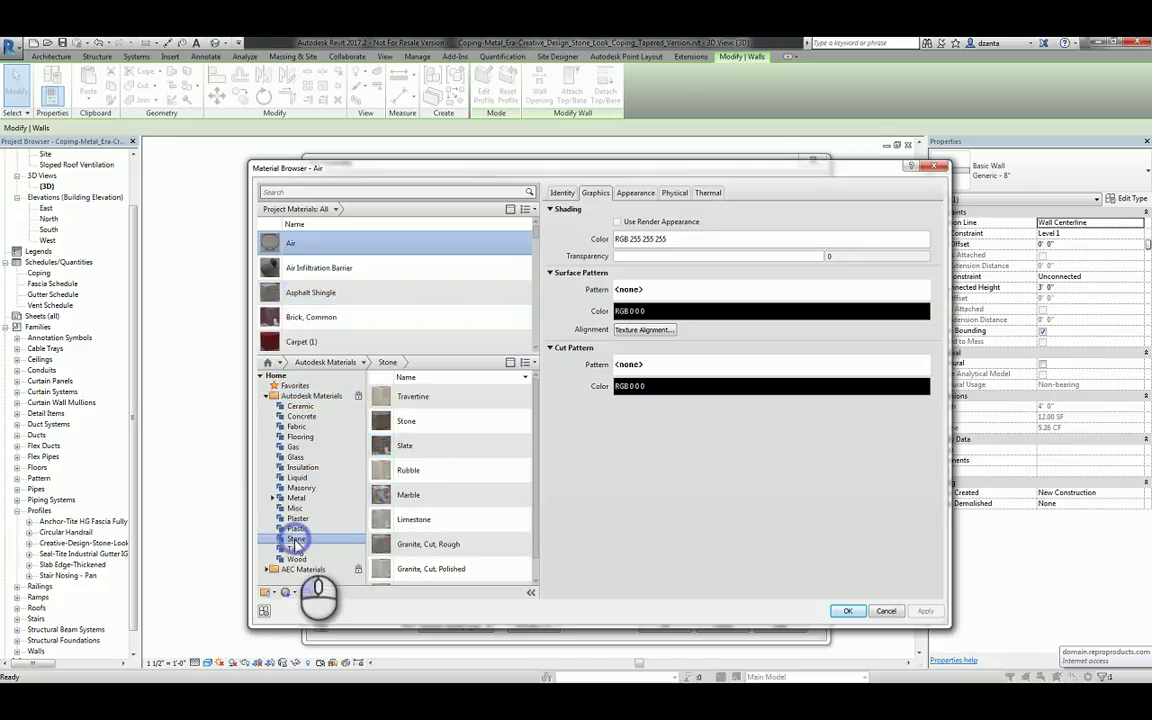
pyautogui.doubleClick(445, 421)
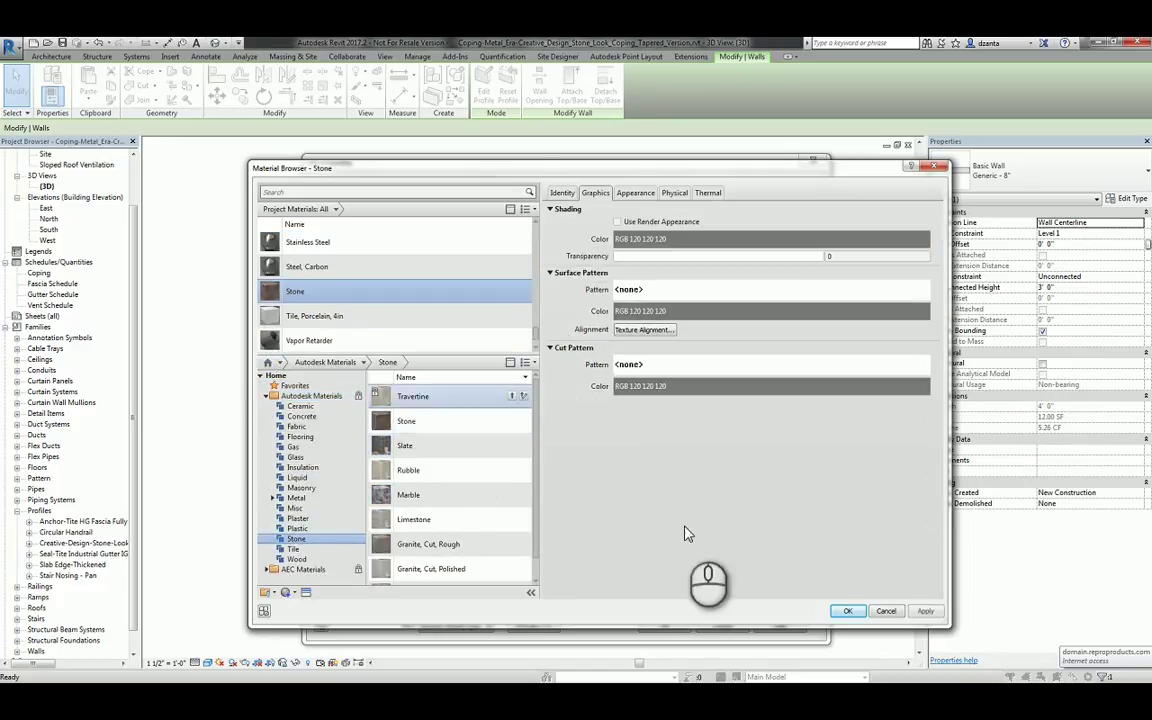
pyautogui.click(846, 613)
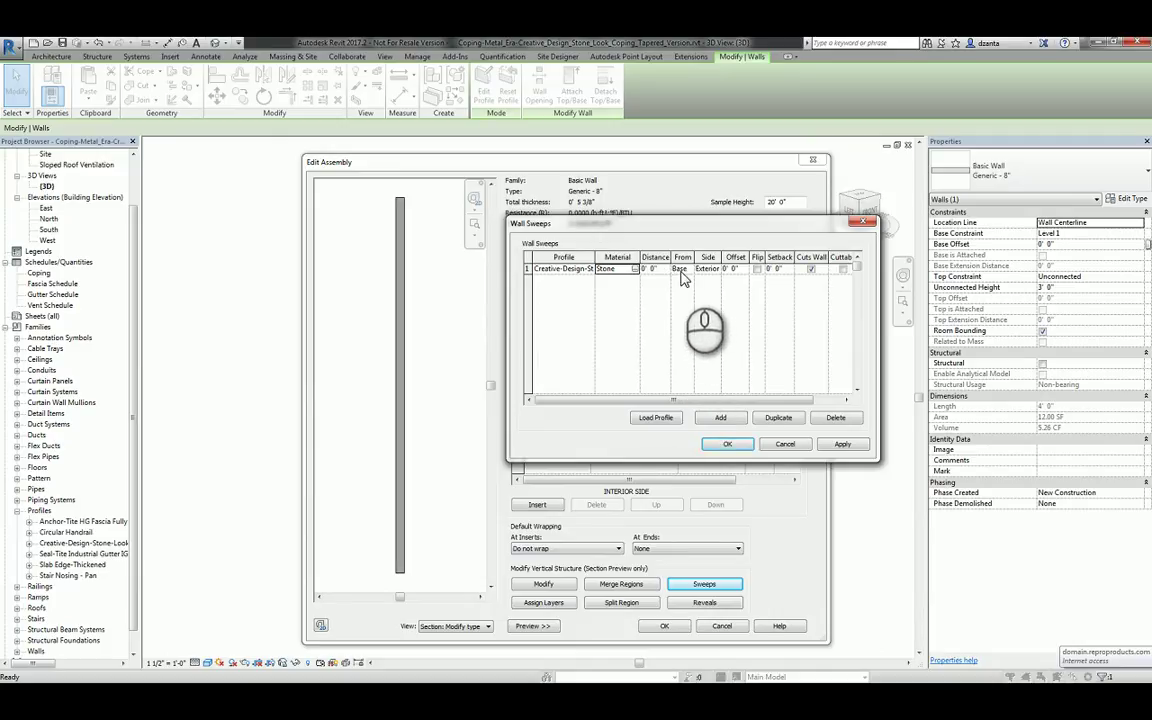
# Measure the coping sweep from the wall Top, apply it, and view the wall top in the preview.
pyautogui.click(689, 271)
pyautogui.click(685, 290)
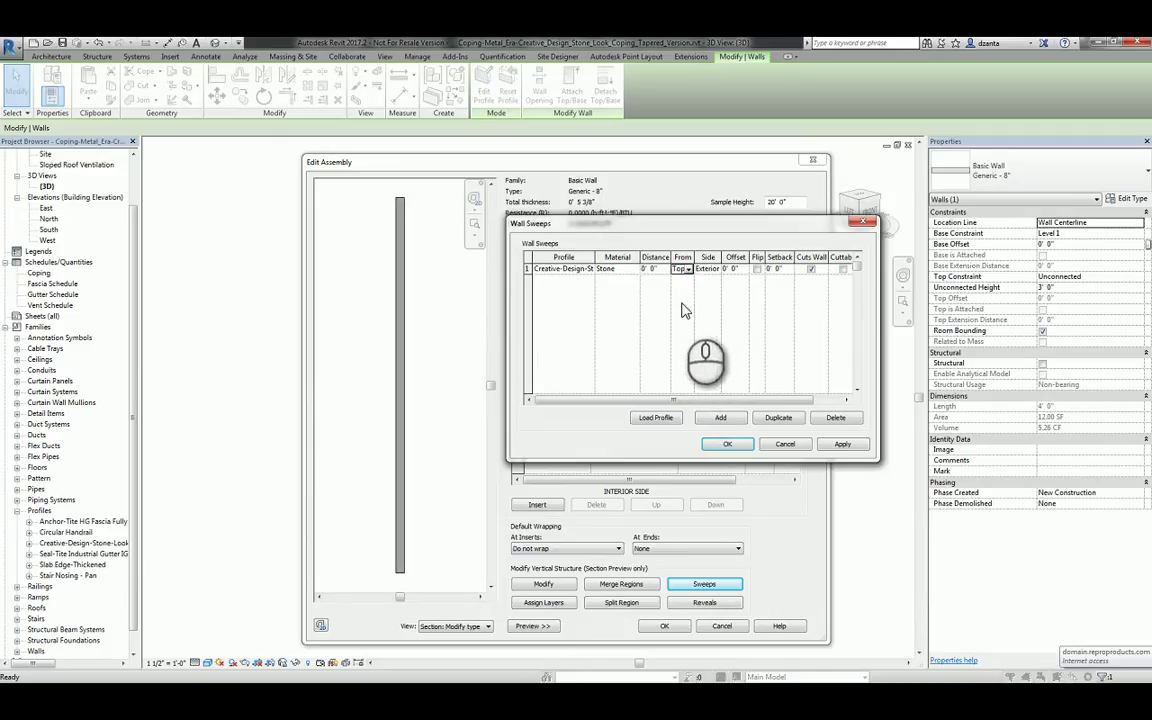
pyautogui.moveTo(727, 263); pyautogui.dragTo(740, 265)
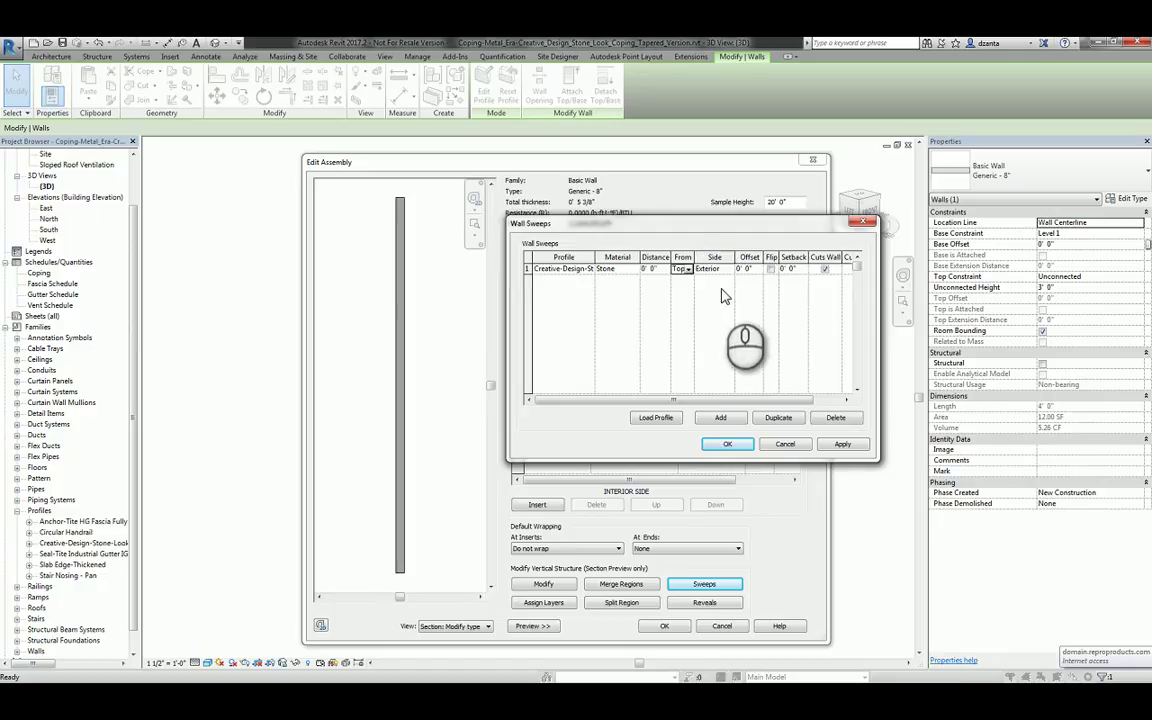
pyautogui.click(838, 448)
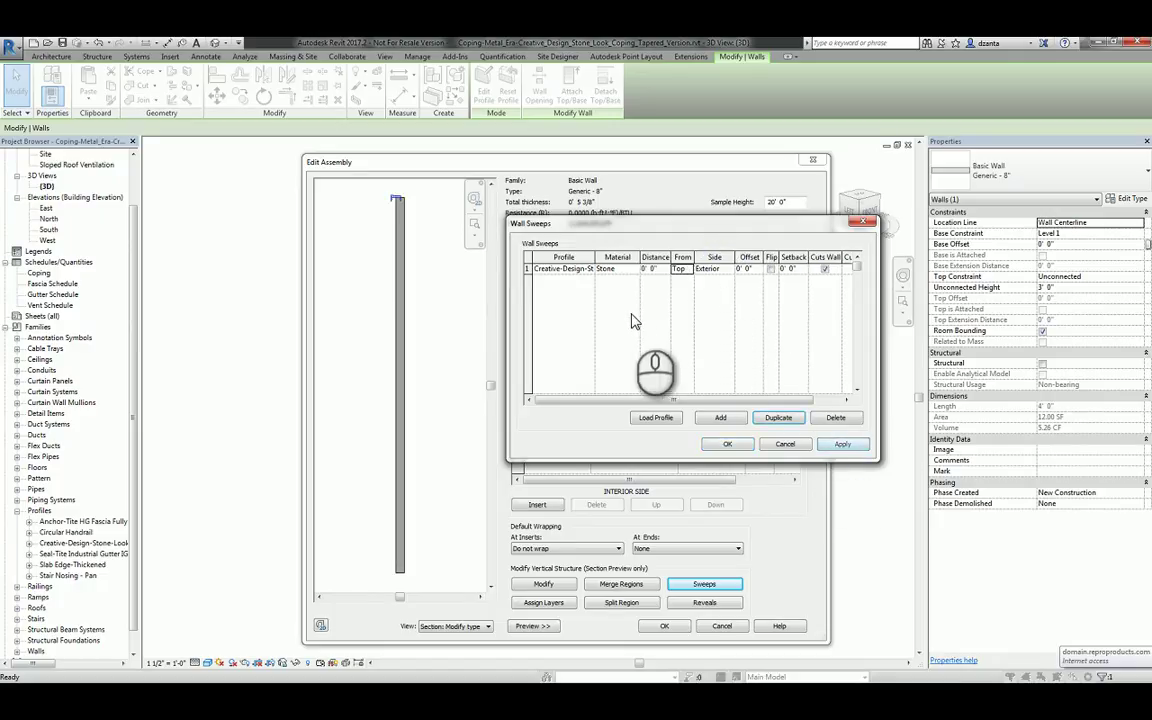
pyautogui.click(727, 444)
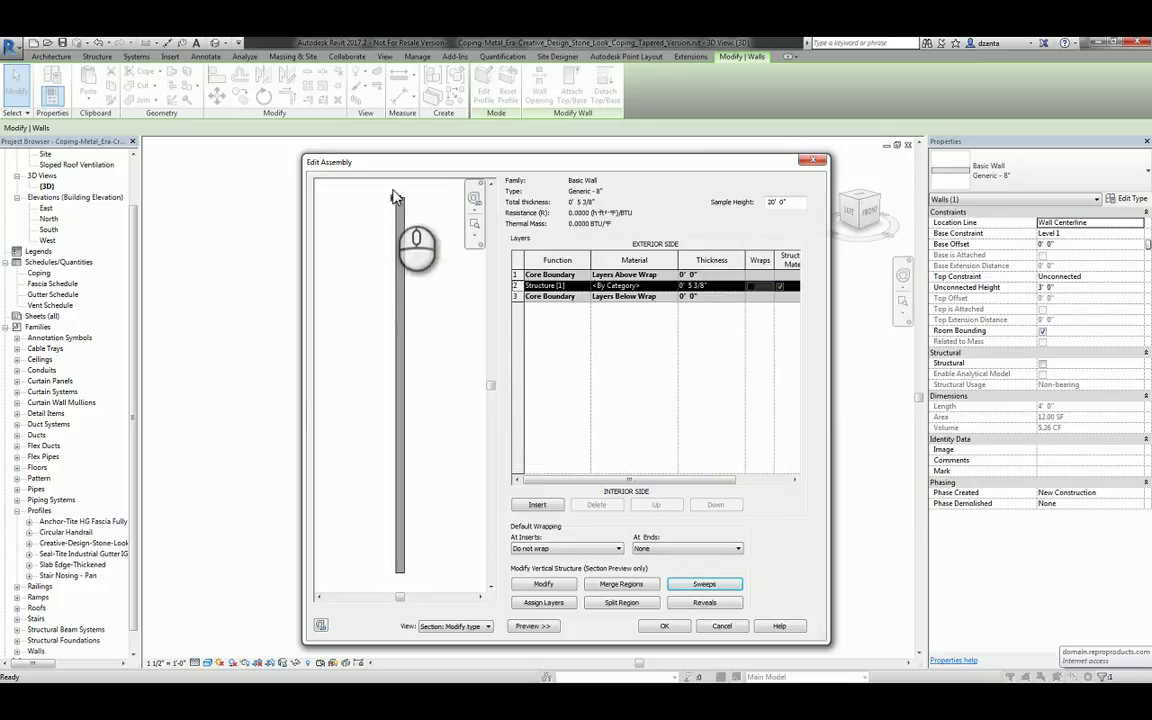
pyautogui.scroll(5, 396, 230)
pyautogui.moveTo(425, 240); pyautogui.dragTo(447, 372, button='middle')
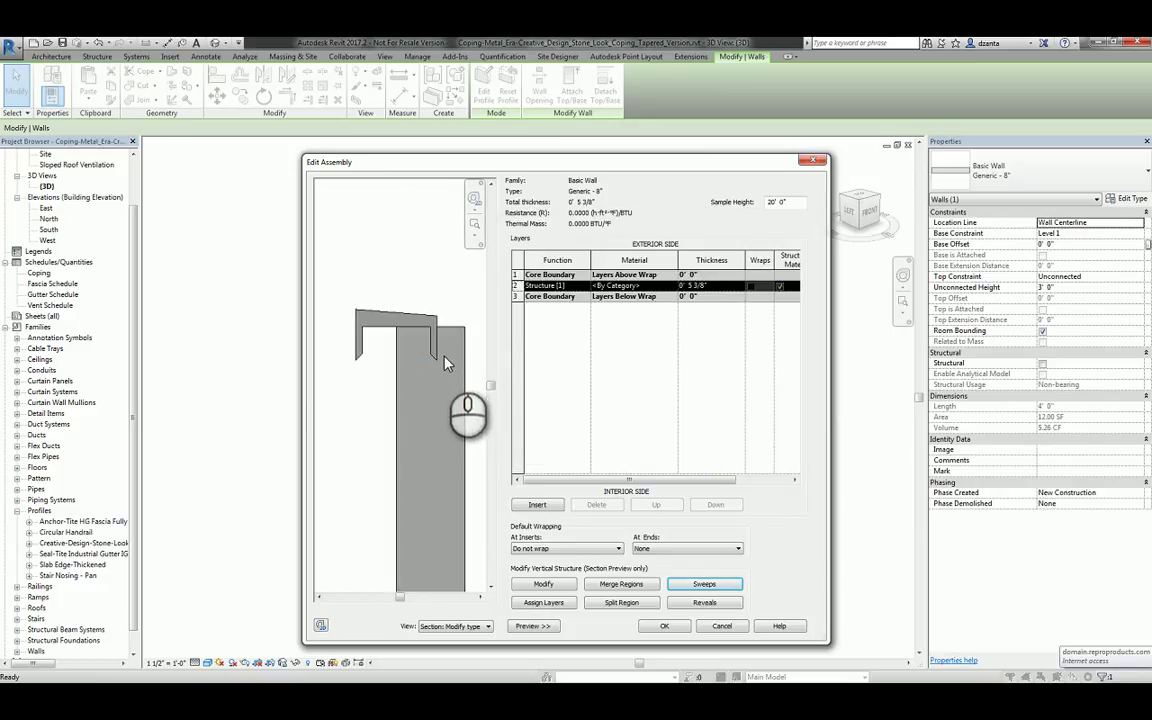
# Try coping offsets of 4, -4 and -3 inches, settling near -2 to centre the cap.
pyautogui.click(715, 593)
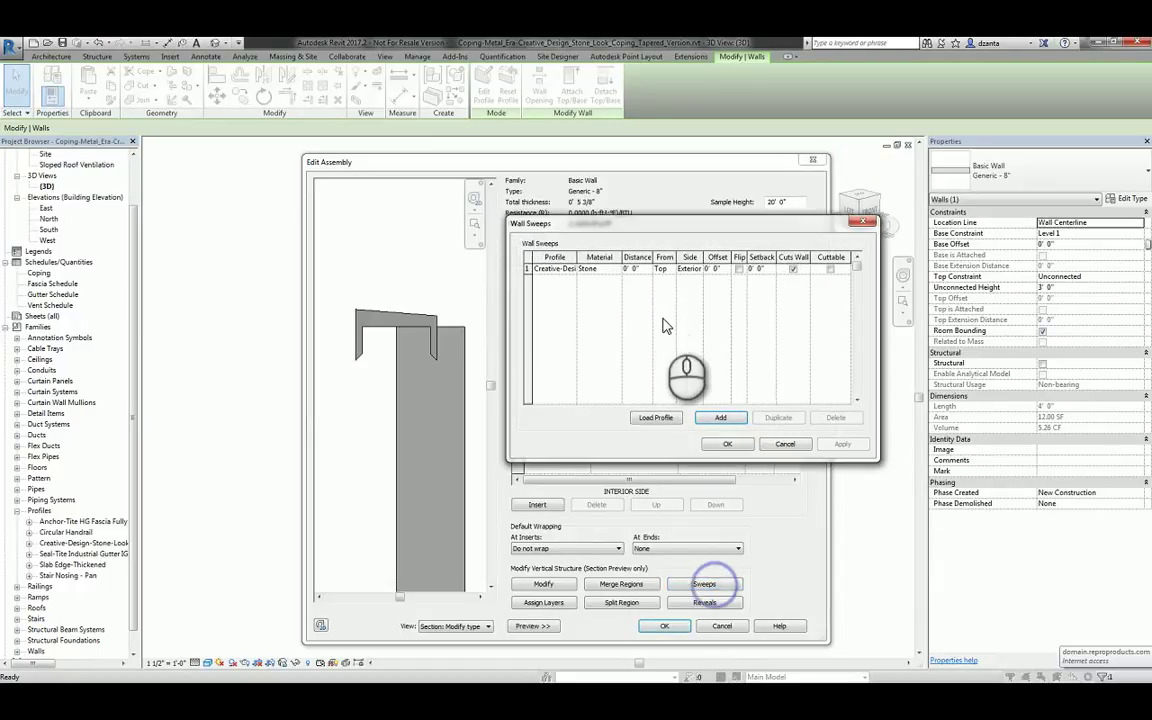
pyautogui.click(727, 270)
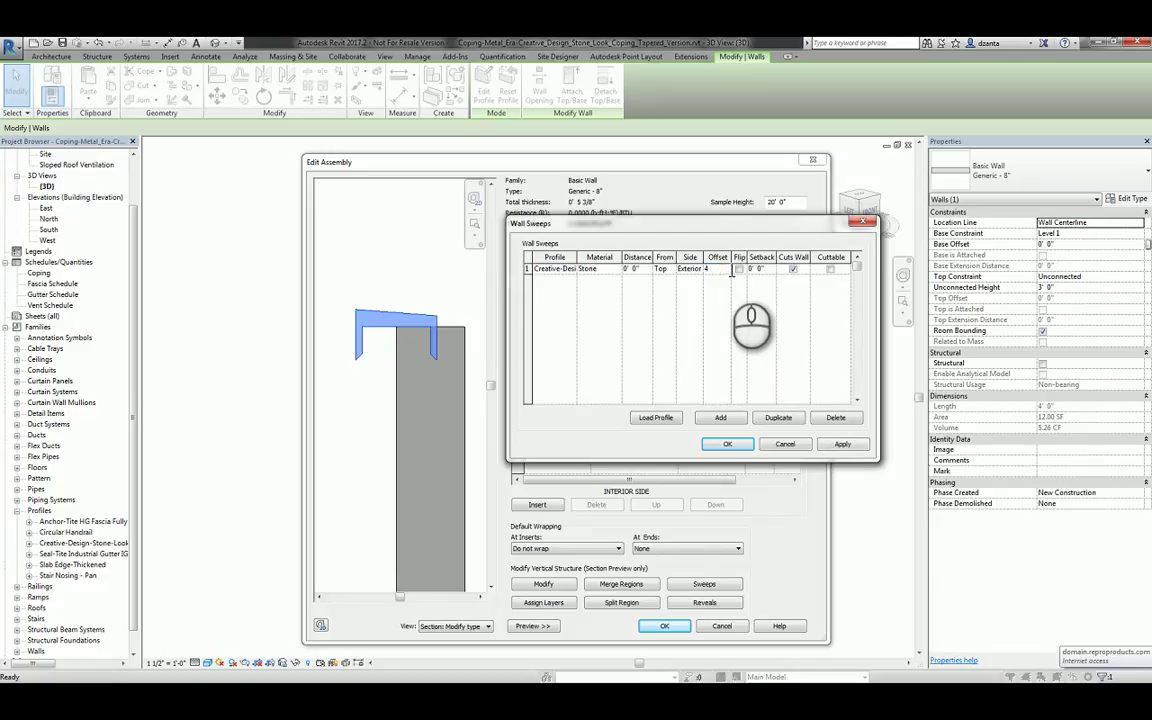
pyautogui.click(728, 296)
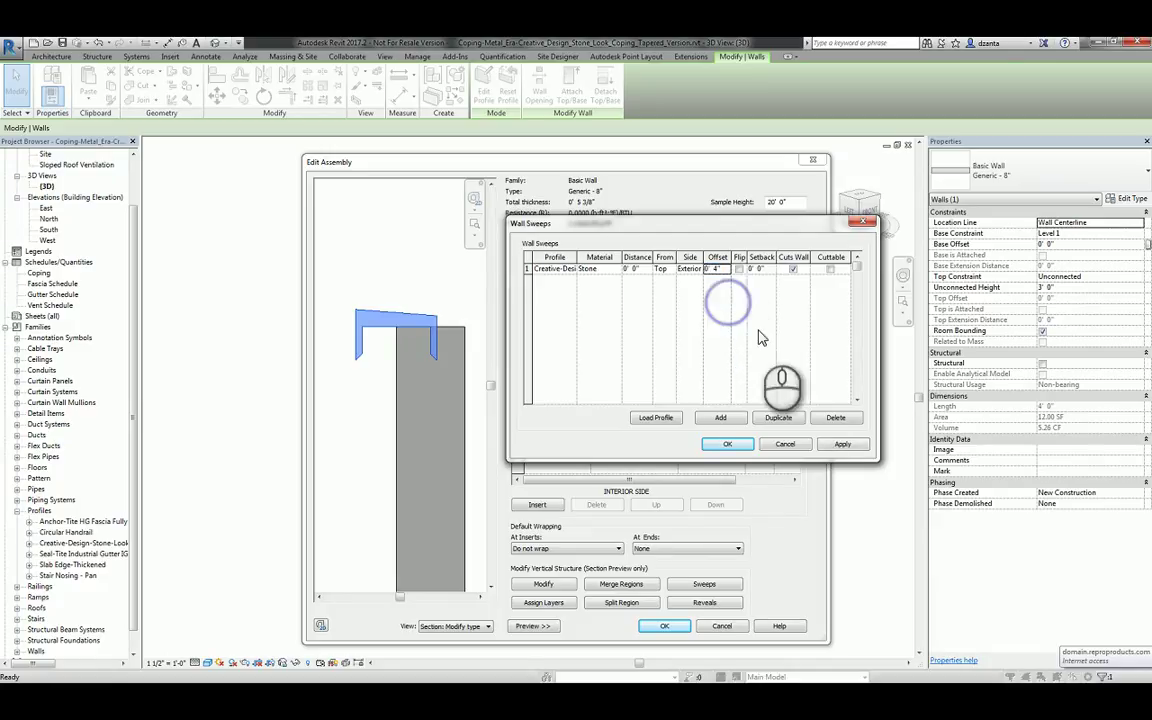
pyautogui.click(840, 445)
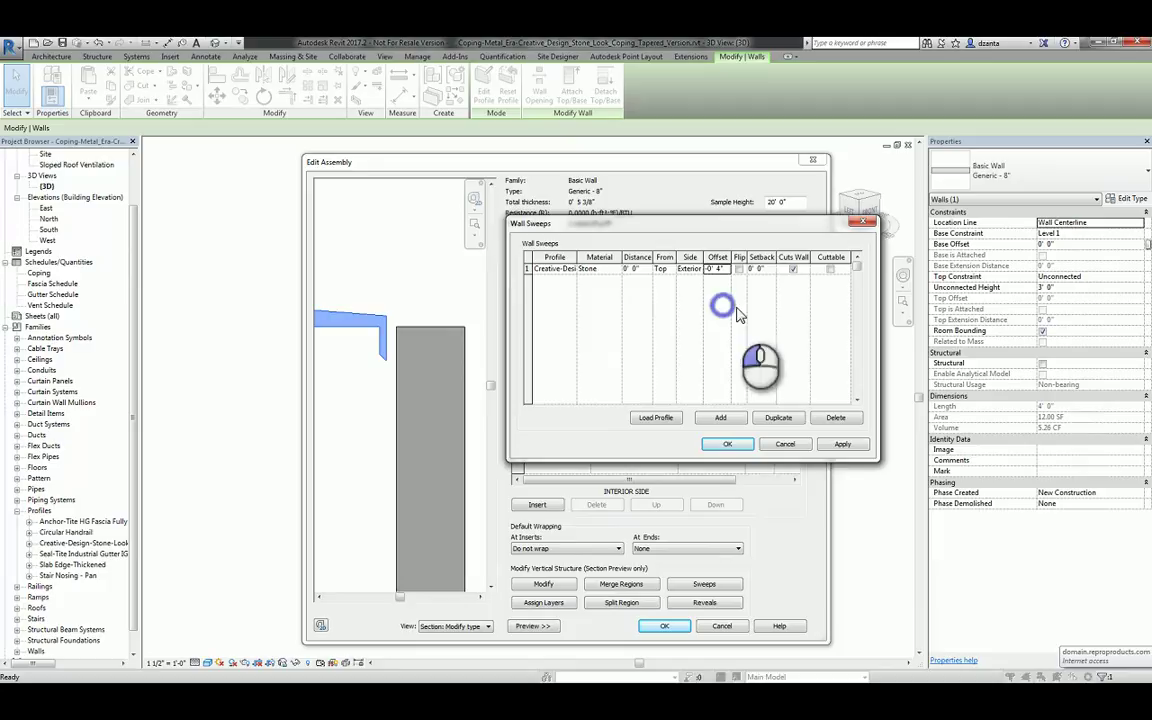
pyautogui.click(840, 445)
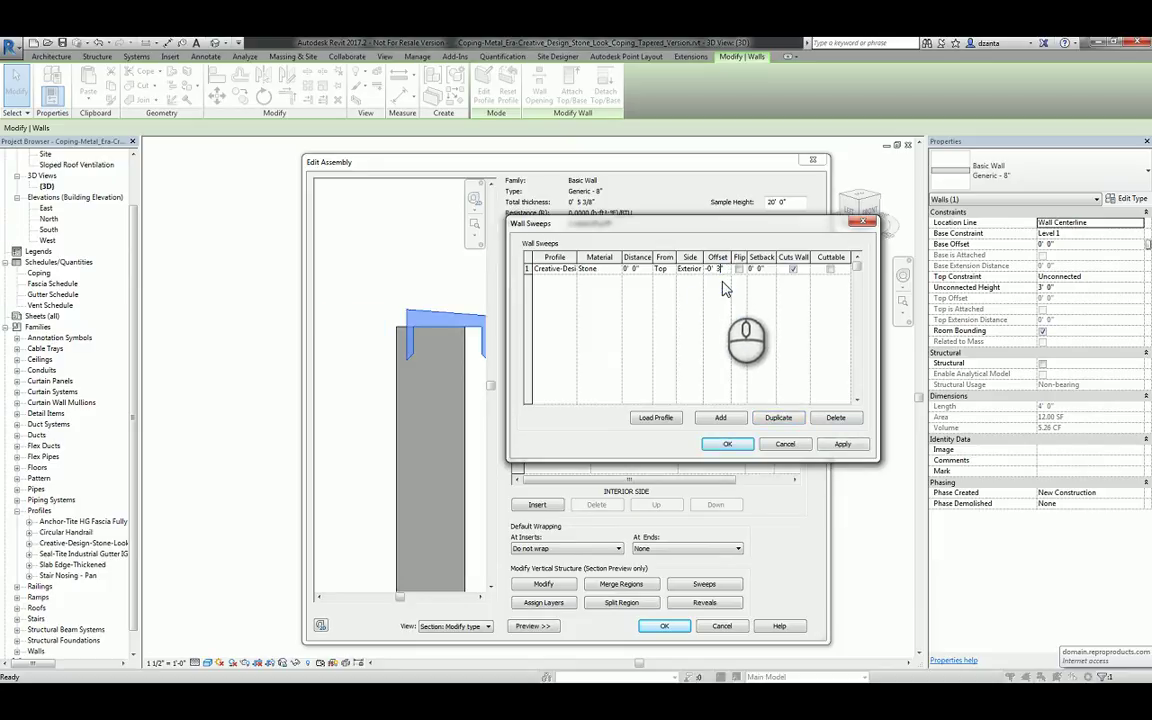
pyautogui.click(828, 445)
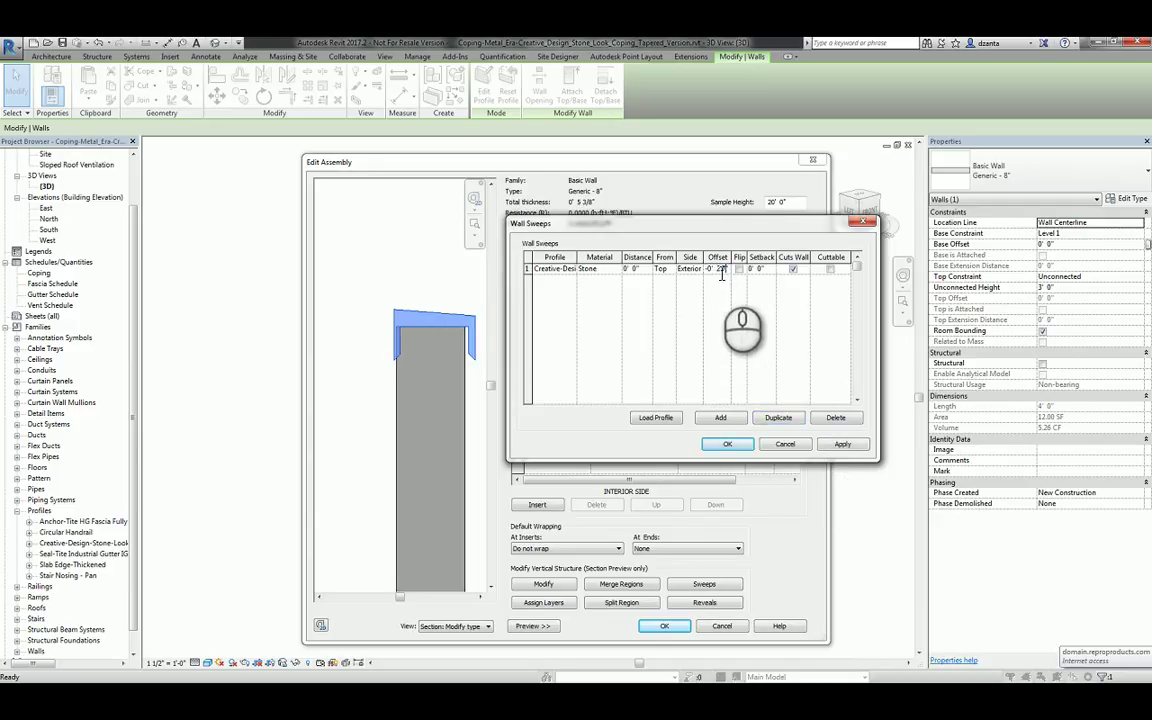
pyautogui.click(843, 447)
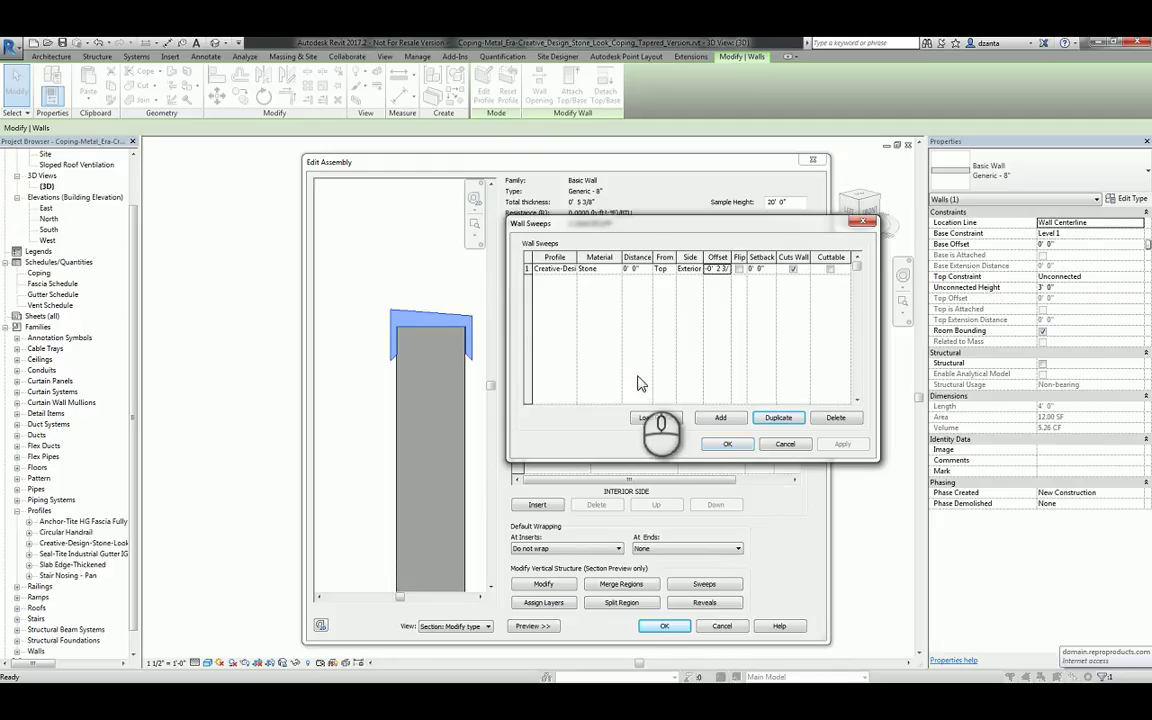
# Add two default wall sweeps, then delete both so only the coping remains.
pyautogui.click(720, 417)
pyautogui.click(720, 417)
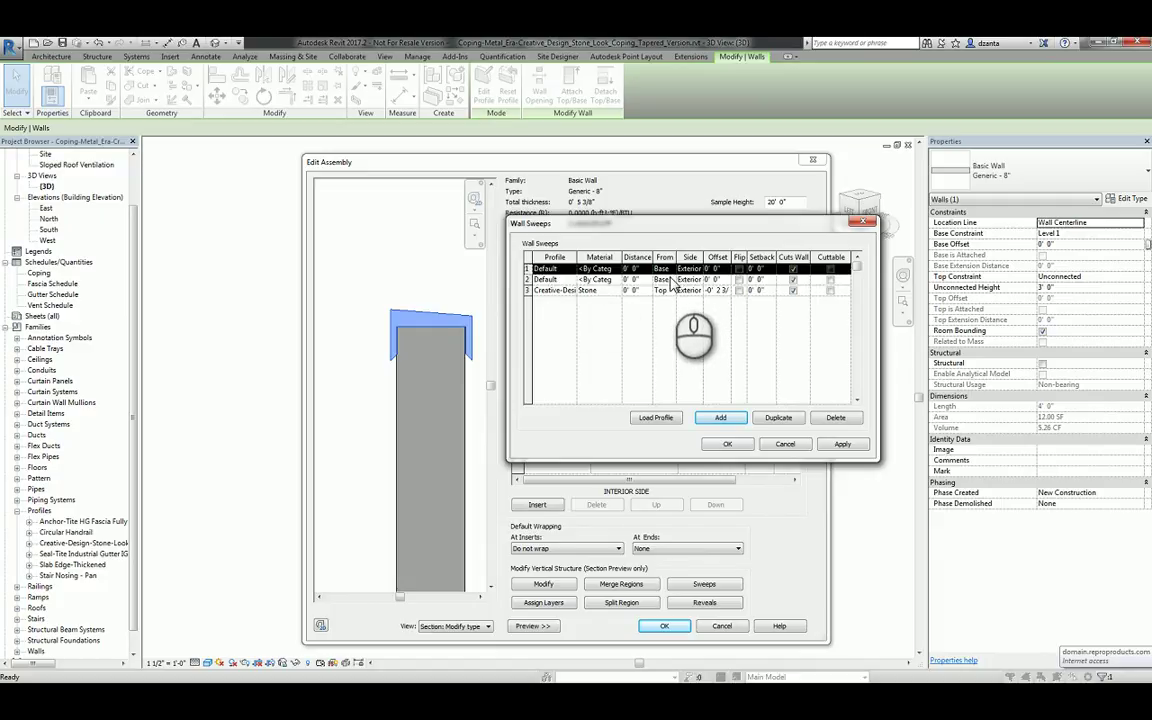
pyautogui.click(835, 418)
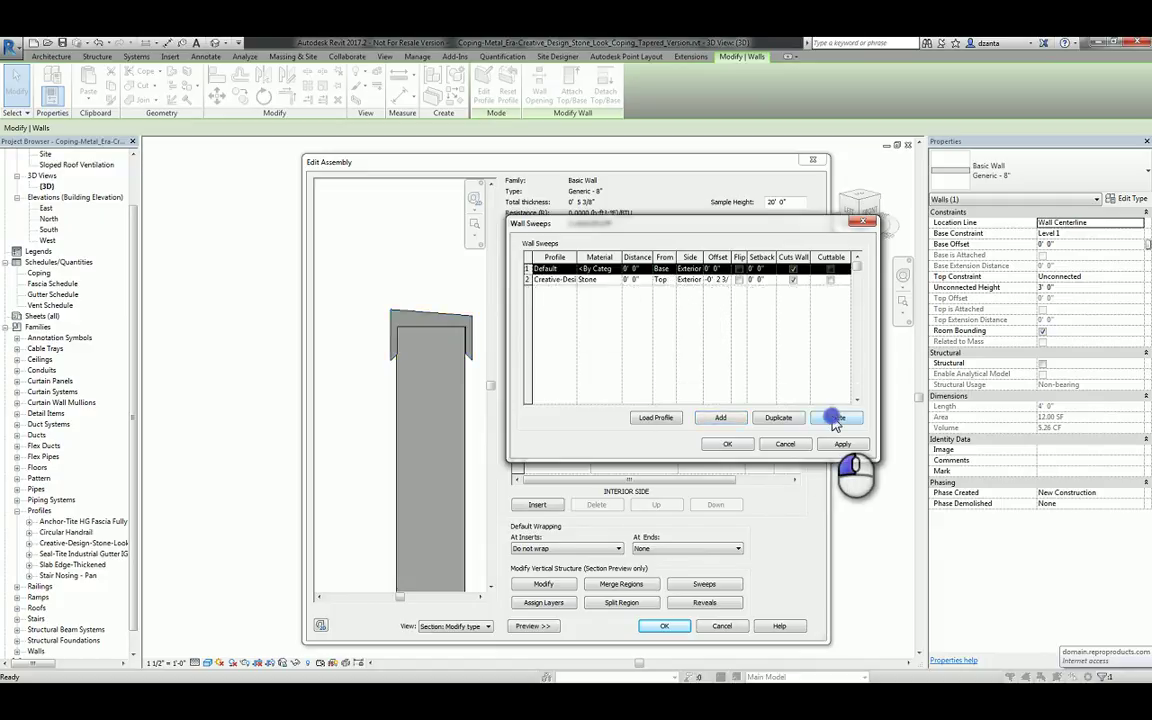
pyautogui.click(833, 418)
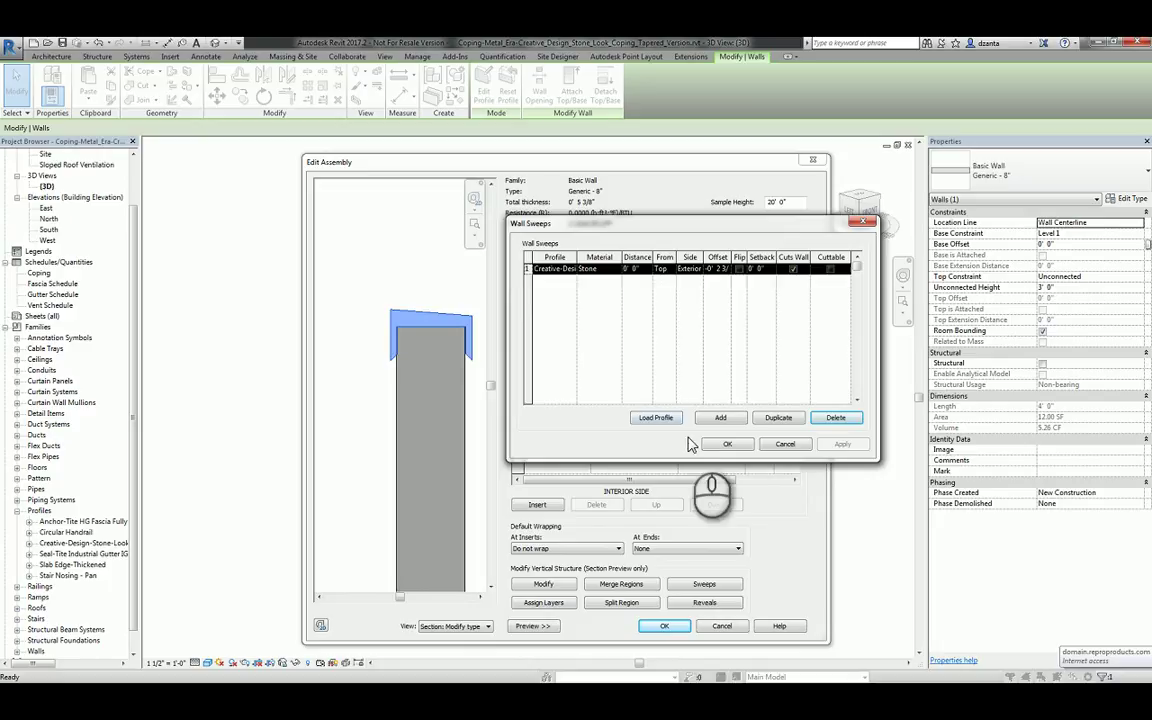
# Accept the Wall Sweeps, Edit Assembly and Type Properties dialogs to apply the wall type changes.
pyautogui.click(727, 444)
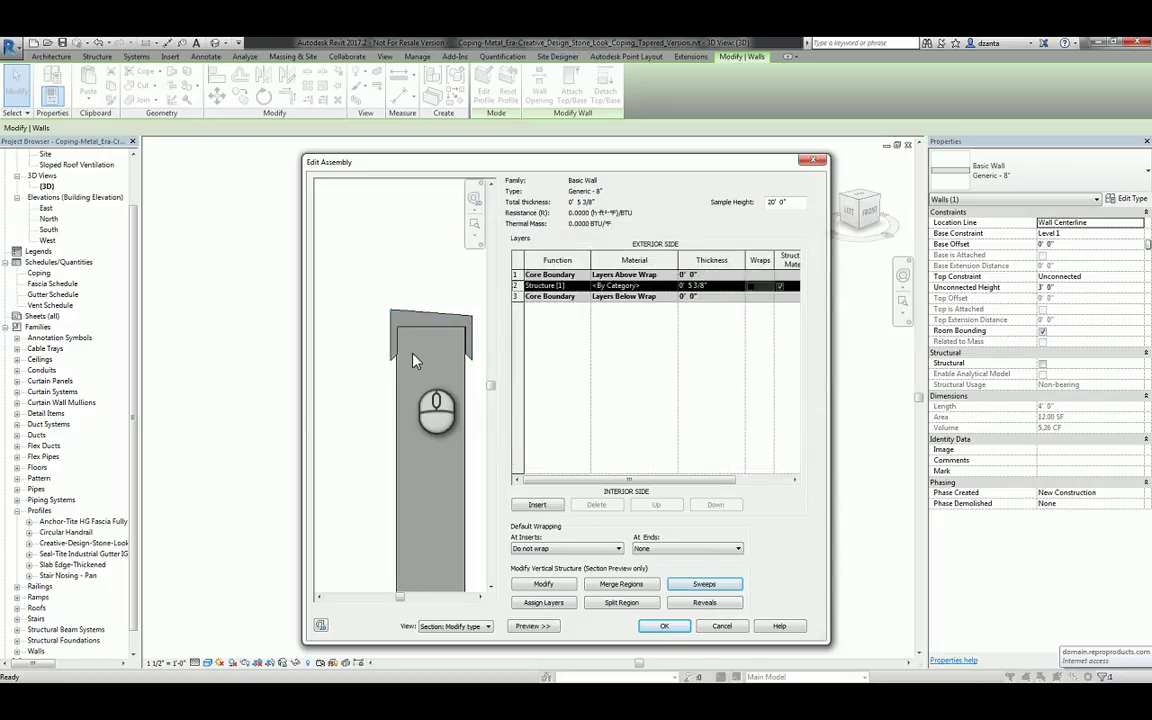
pyautogui.click(664, 626)
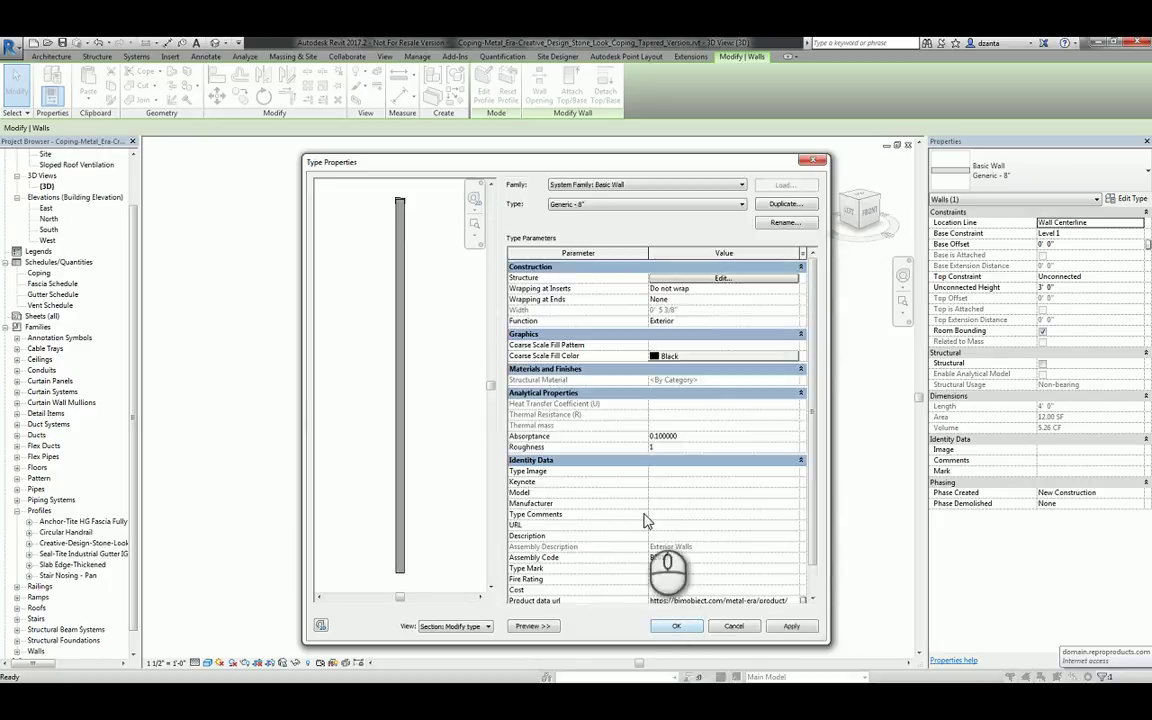
pyautogui.click(676, 626)
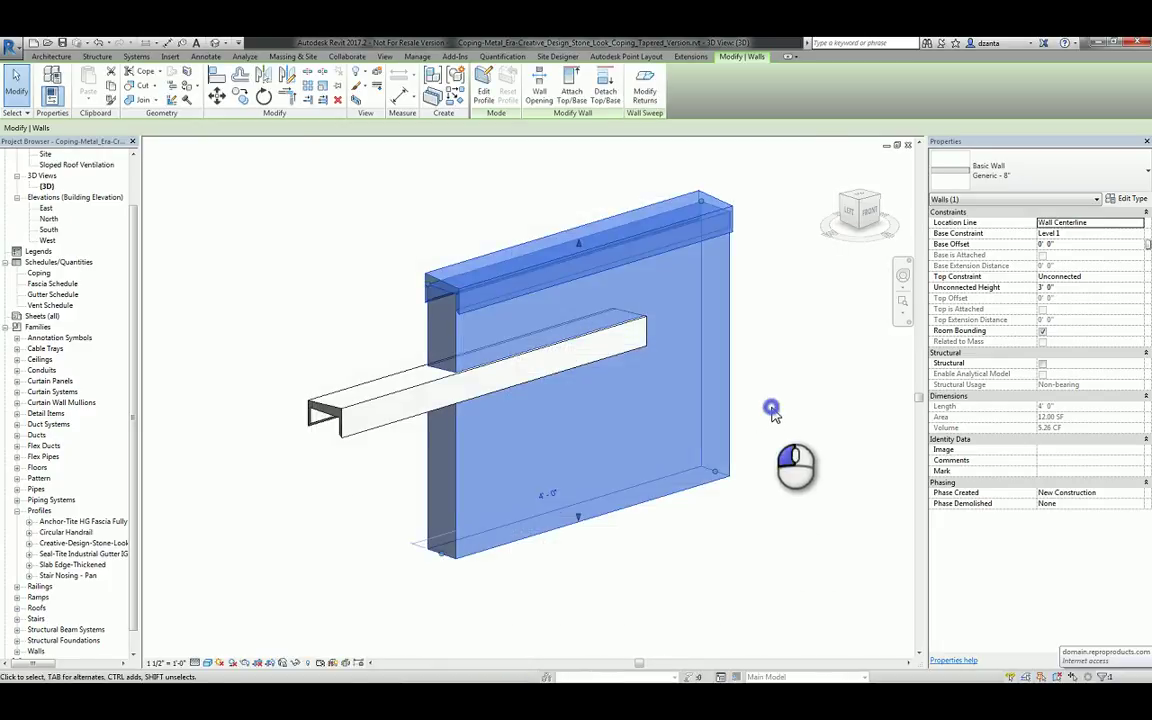
# Switch the view to the Realistic visual style and delete the horizontal channel sweep.
pyautogui.click(772, 412)
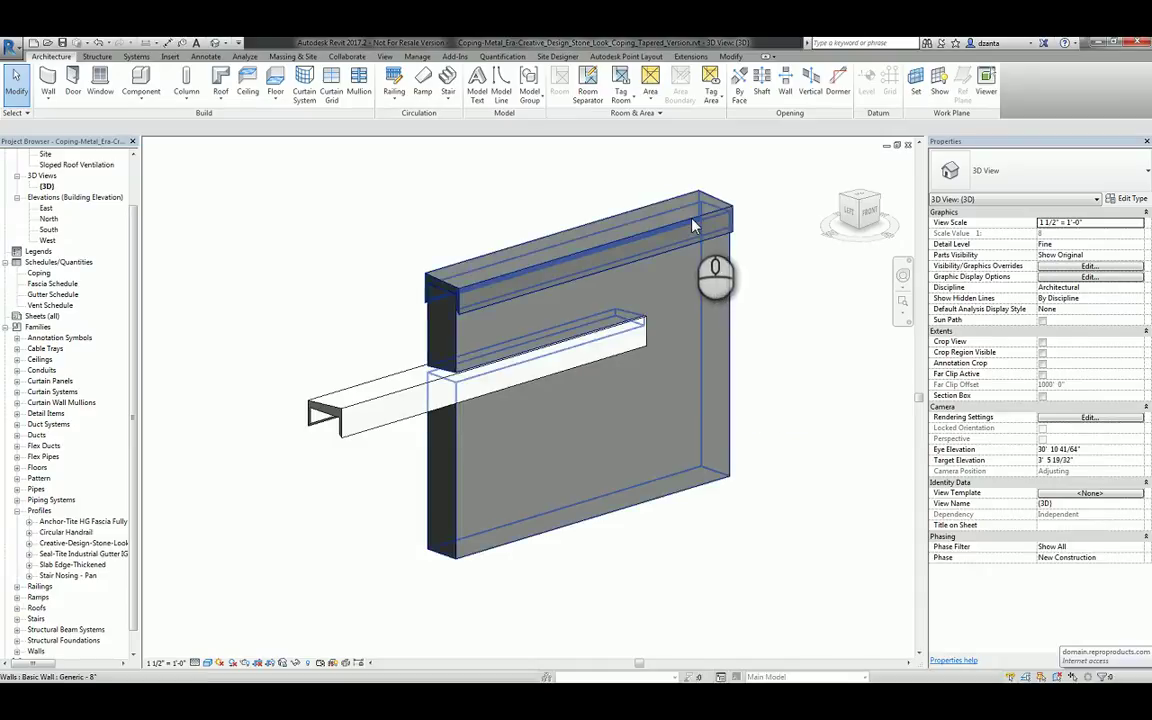
pyautogui.click(208, 662)
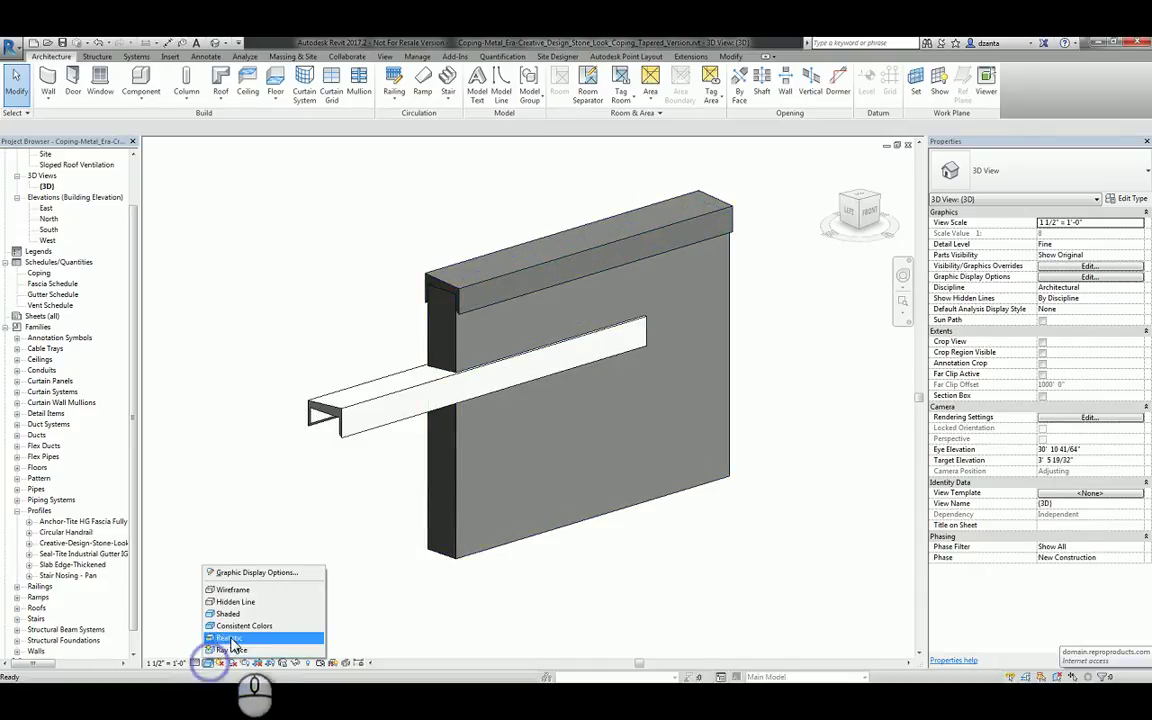
pyautogui.click(231, 640)
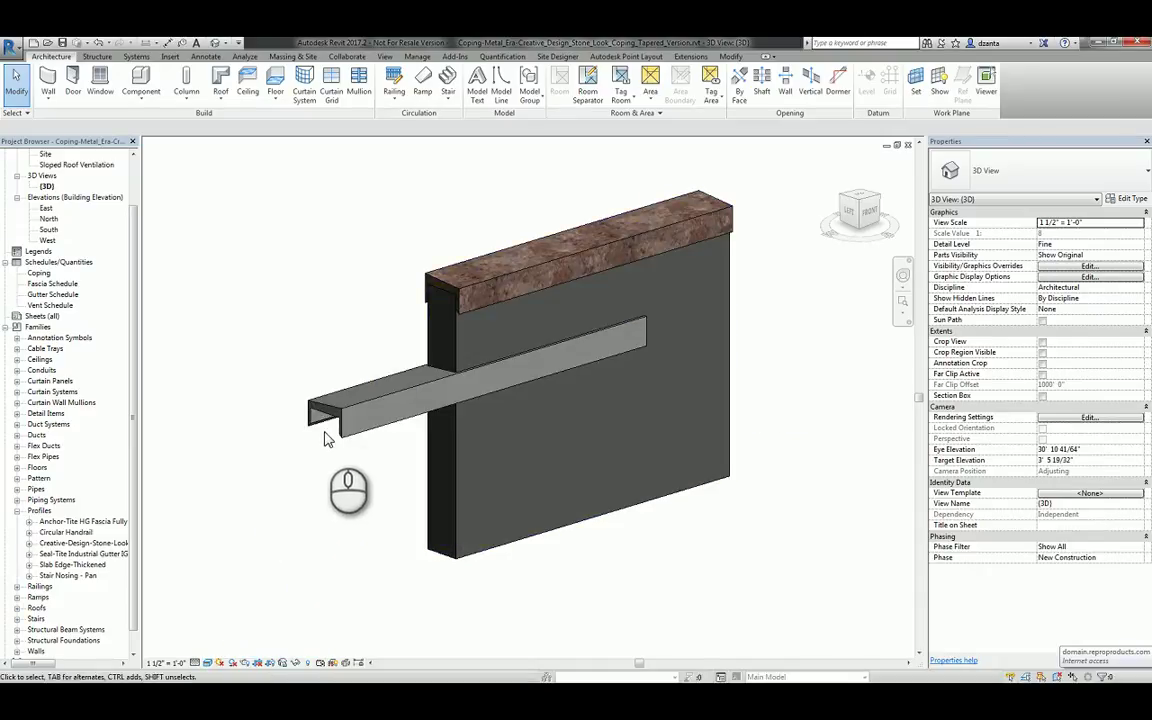
pyautogui.click(336, 420)
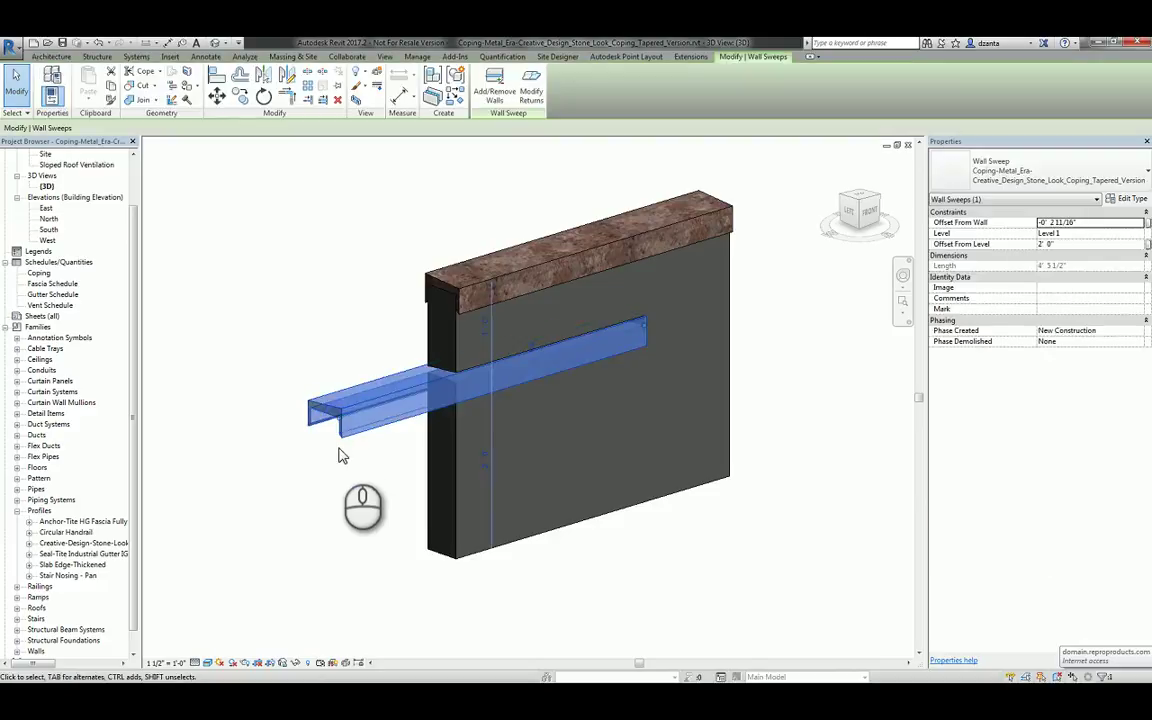
pyautogui.press('Delete')
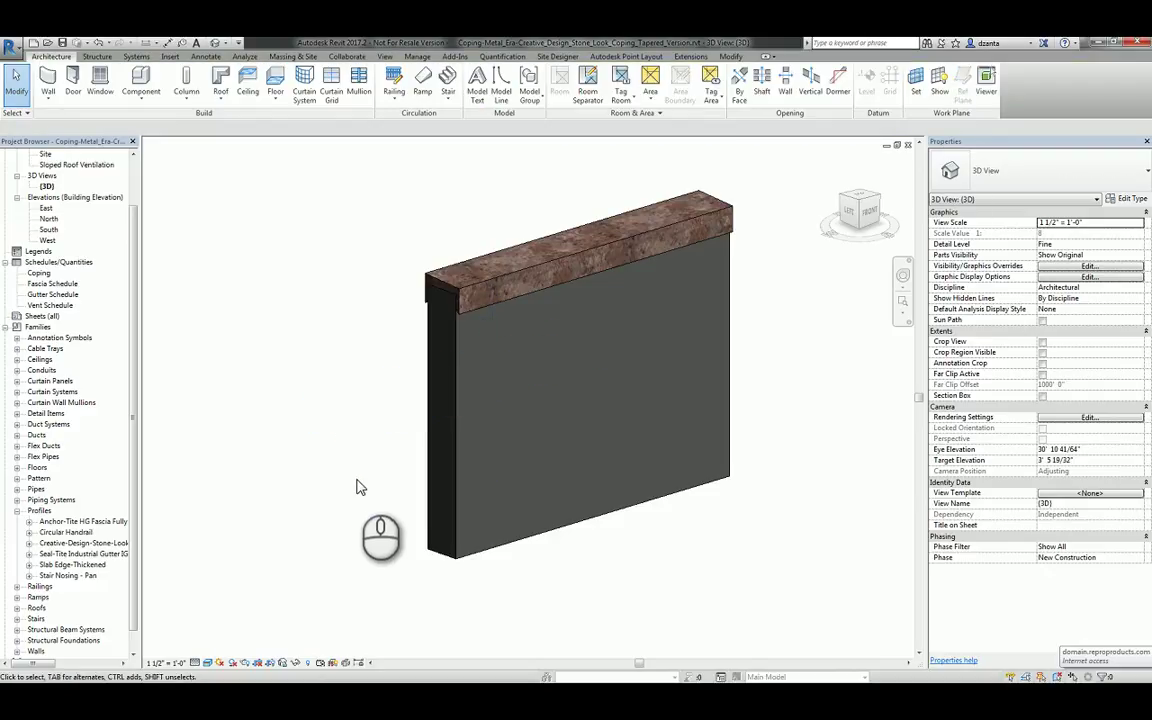
# Drag the stone coping past the wall's left end and orbit to check the other side.
pyautogui.click(478, 287)
pyautogui.moveTo(429, 288); pyautogui.dragTo(338, 312)
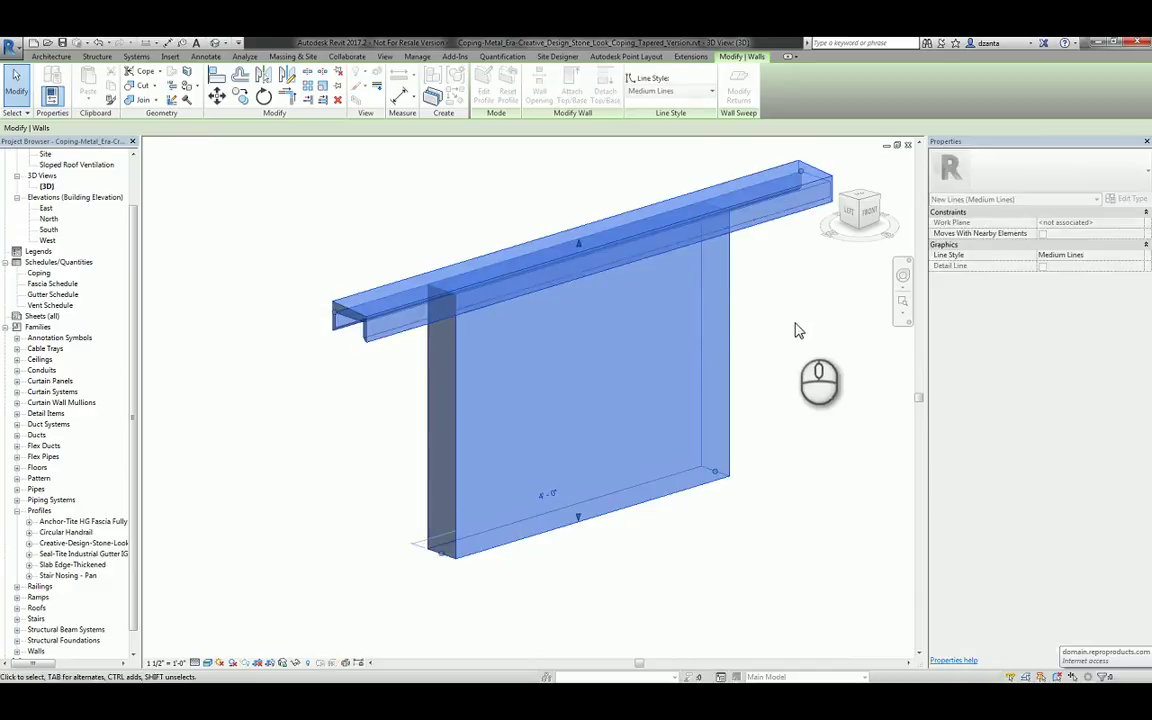
pyautogui.click(803, 340)
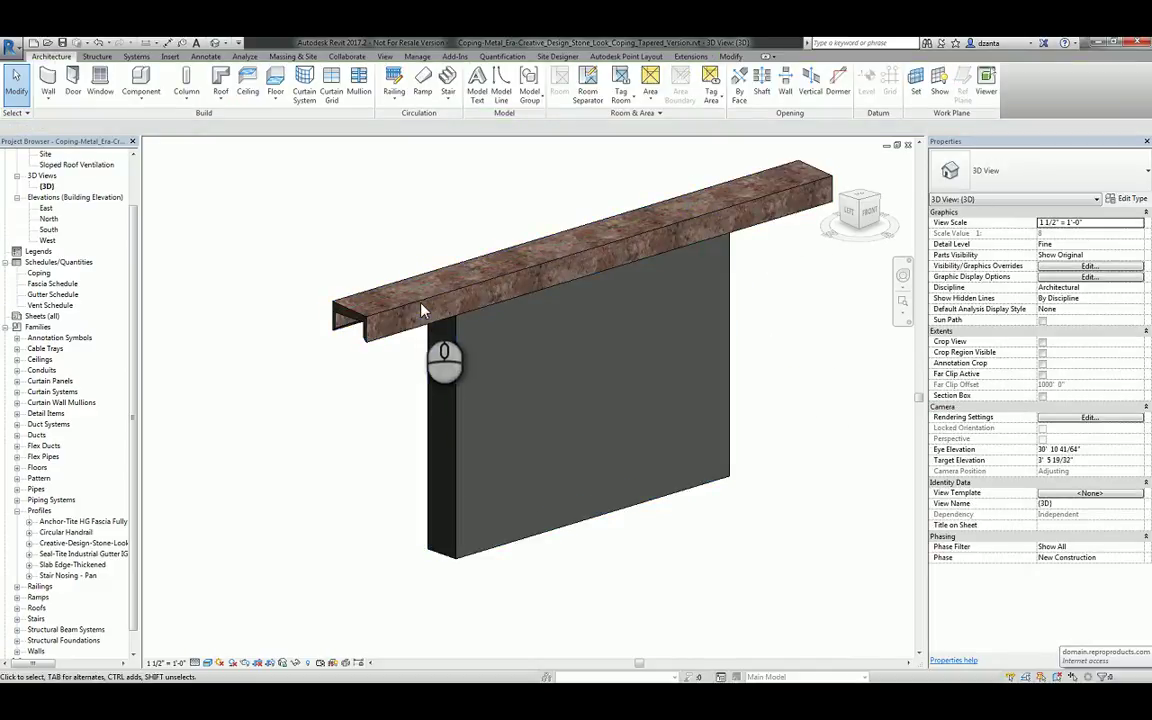
pyautogui.click(515, 380)
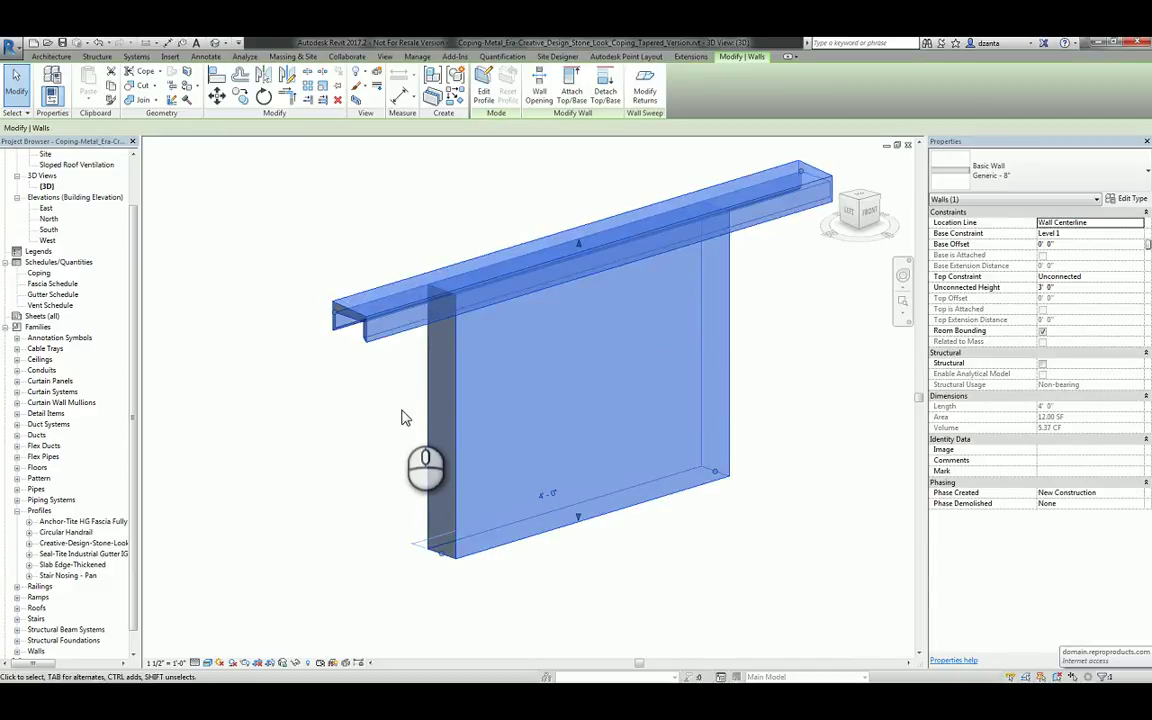
pyautogui.keyDown('shift'); pyautogui.moveTo(411, 467); pyautogui.dragTo(684, 478, button='middle'); pyautogui.keyUp('shift')
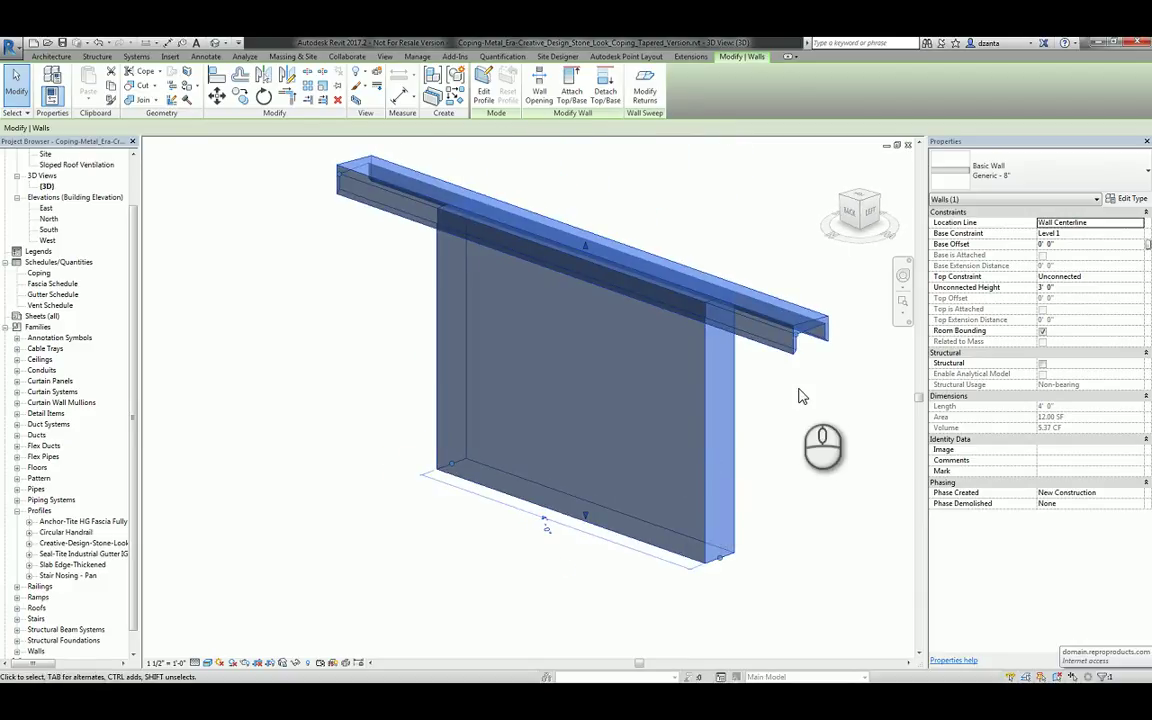
pyautogui.moveTo(812, 450)
pyautogui.keyDown('shift'); pyautogui.mouseDown(button='middle')
pyautogui.moveTo(818, 478)
pyautogui.moveTo(797, 488)
pyautogui.moveTo(828, 506)
pyautogui.moveTo(656, 514)
pyautogui.moveTo(625, 468)
pyautogui.moveTo(560, 460)
pyautogui.mouseUp(button='middle'); pyautogui.keyUp('shift')
pyautogui.click(818, 495)
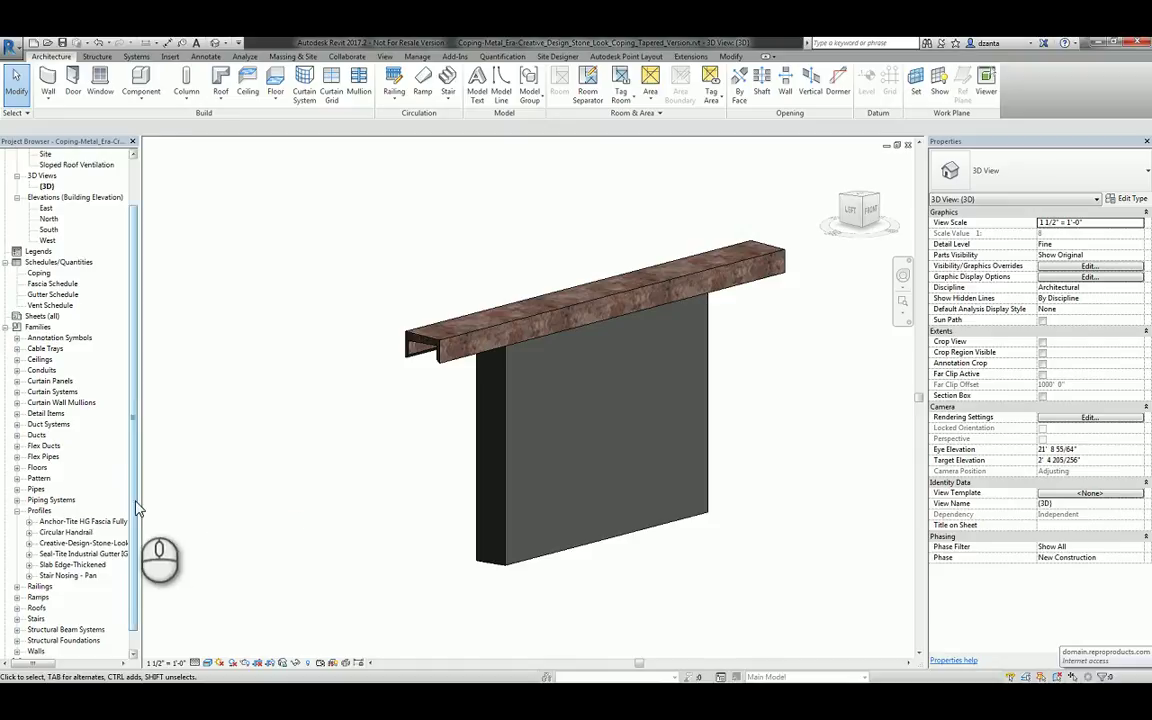
# Edit the Creative-Design-Stone profile family and show its Profile Usage choices in Family Category and Parameters.
pyautogui.moveTo(144, 492); pyautogui.dragTo(173, 490)
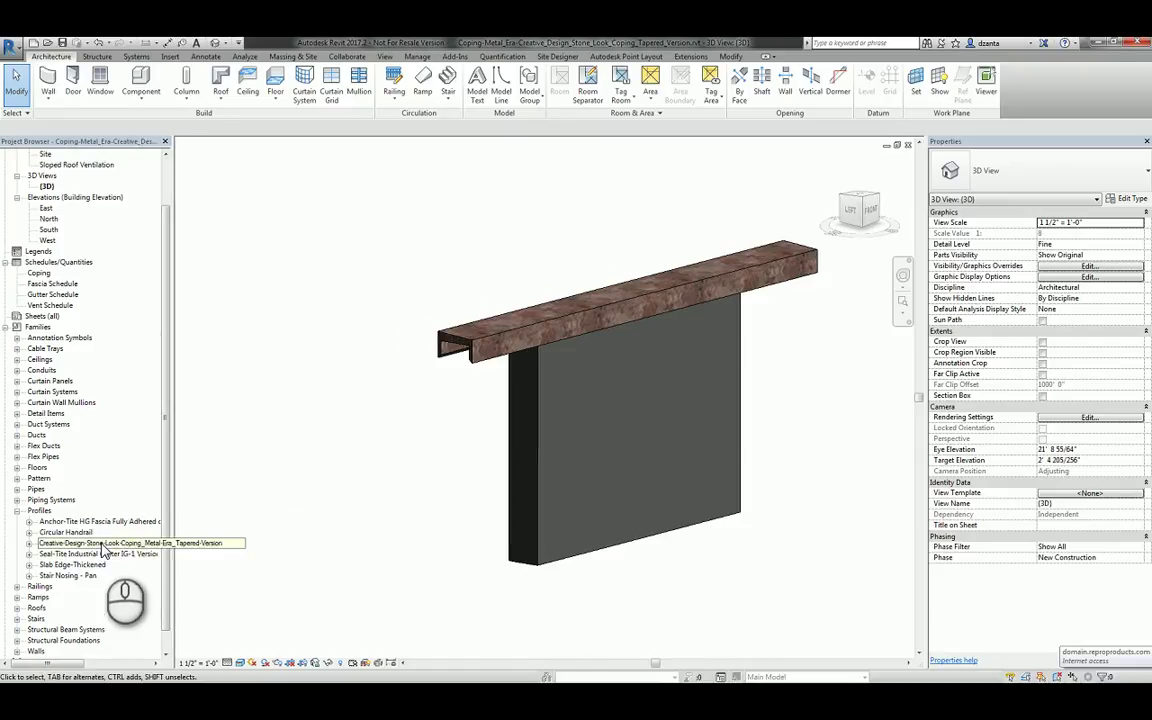
pyautogui.rightClick(103, 549)
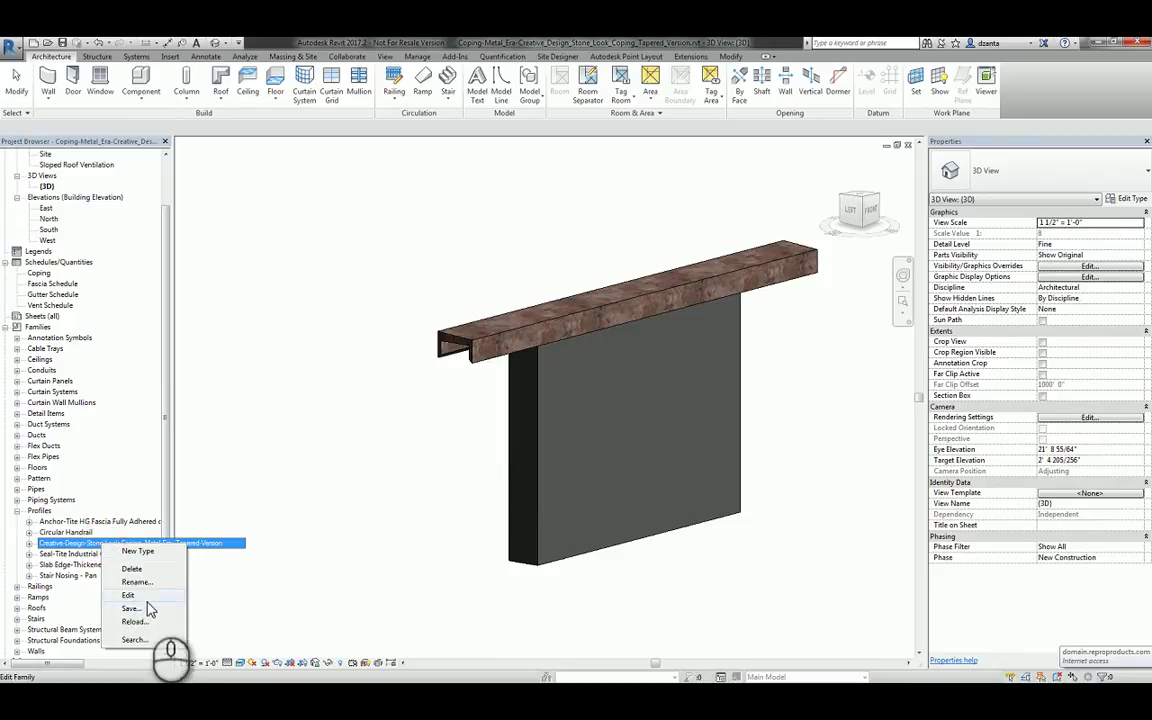
pyautogui.click(146, 597)
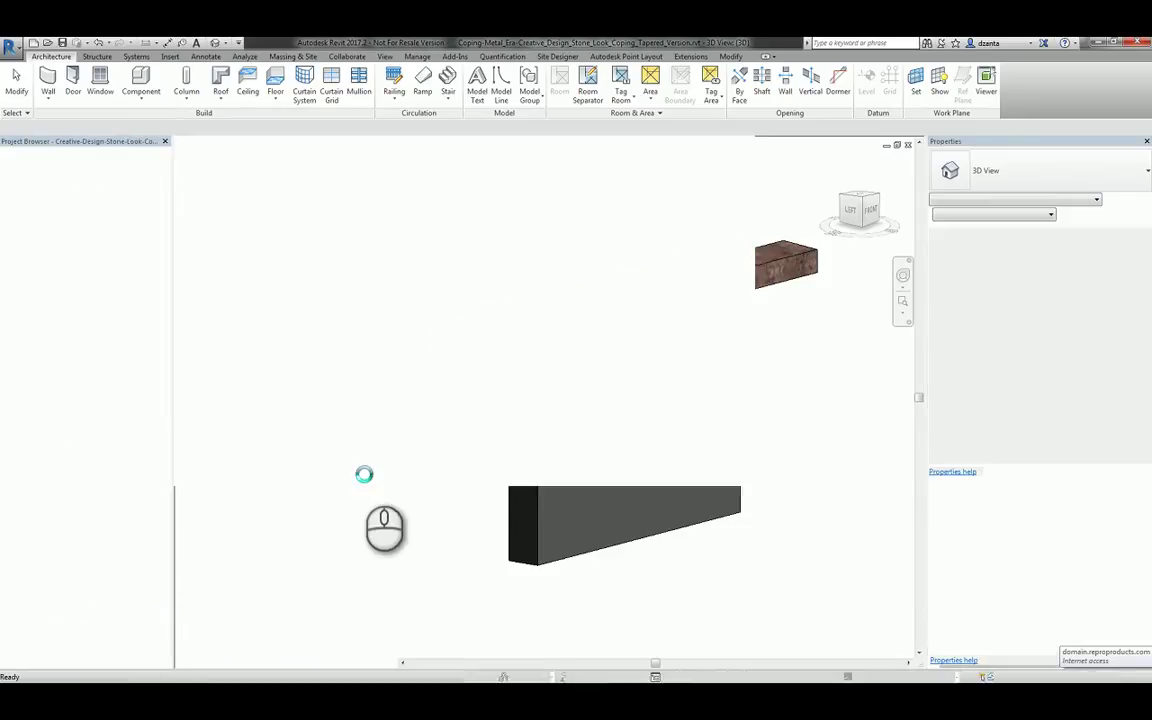
pyautogui.scroll(-4, 499, 476)
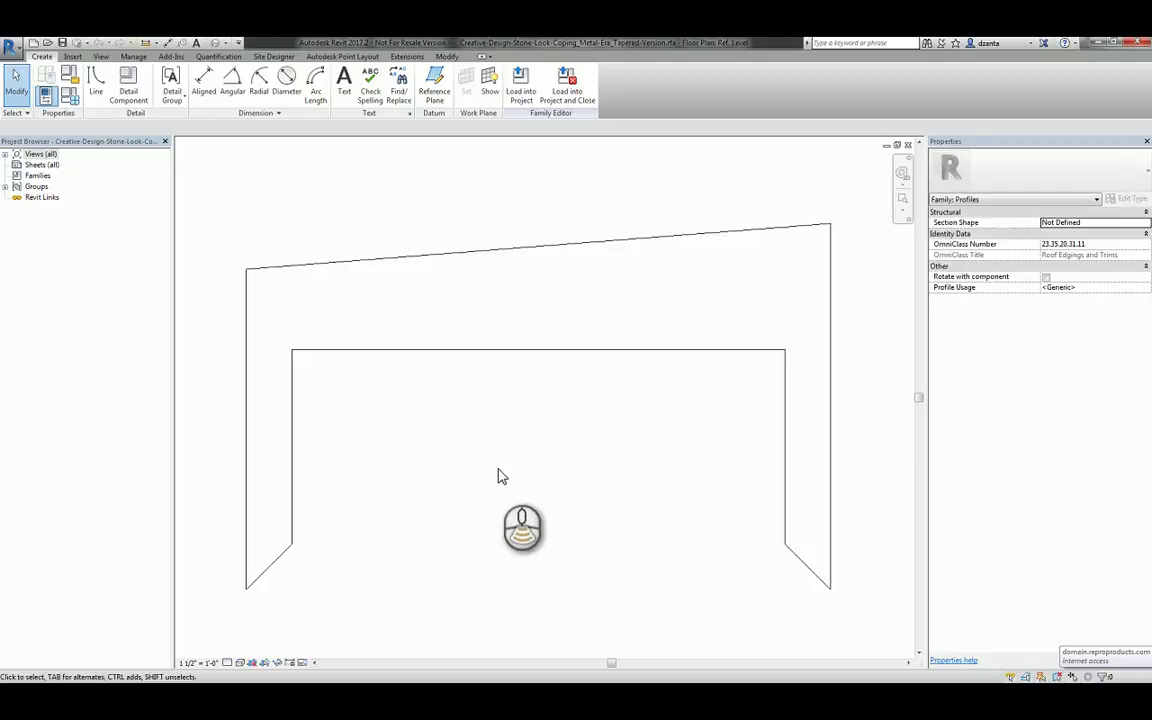
pyautogui.moveTo(501, 468); pyautogui.dragTo(571, 465, button='middle')
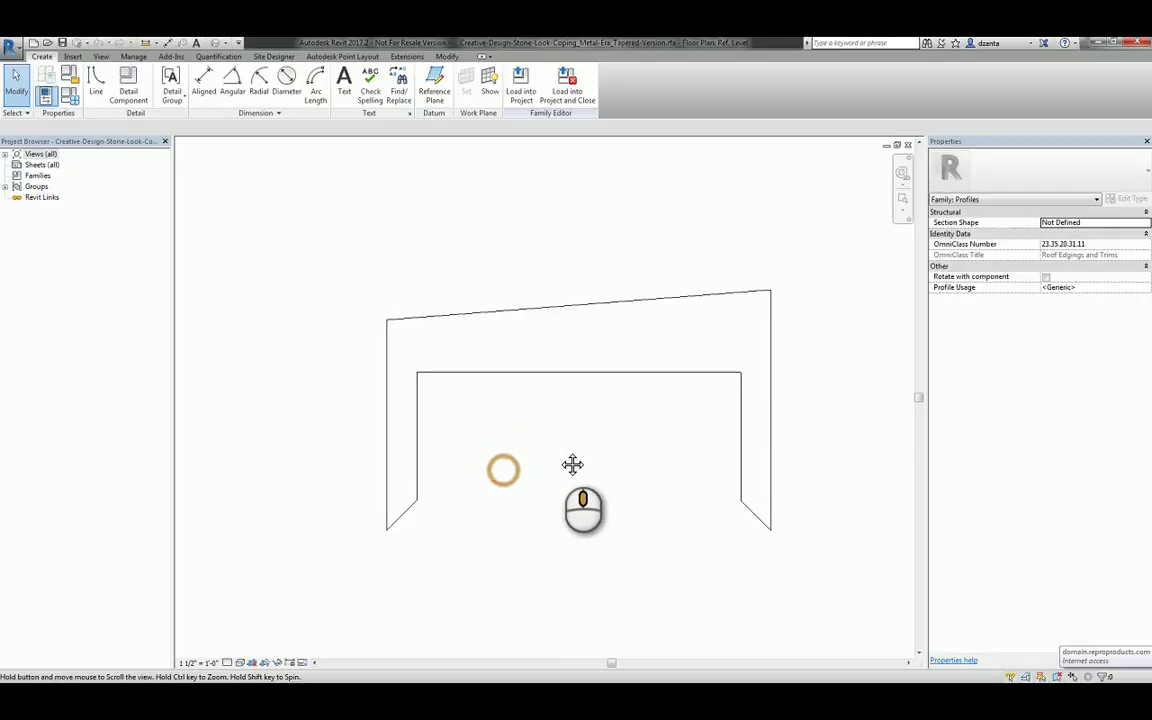
pyautogui.click(68, 90)
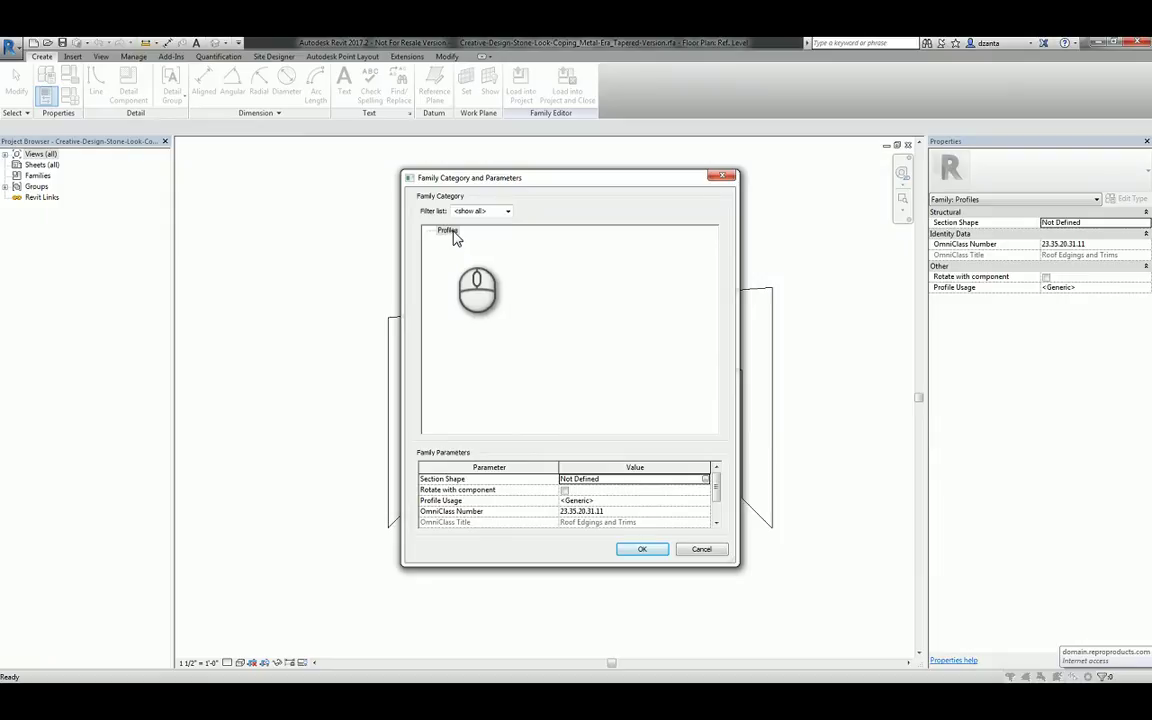
pyautogui.click(705, 501)
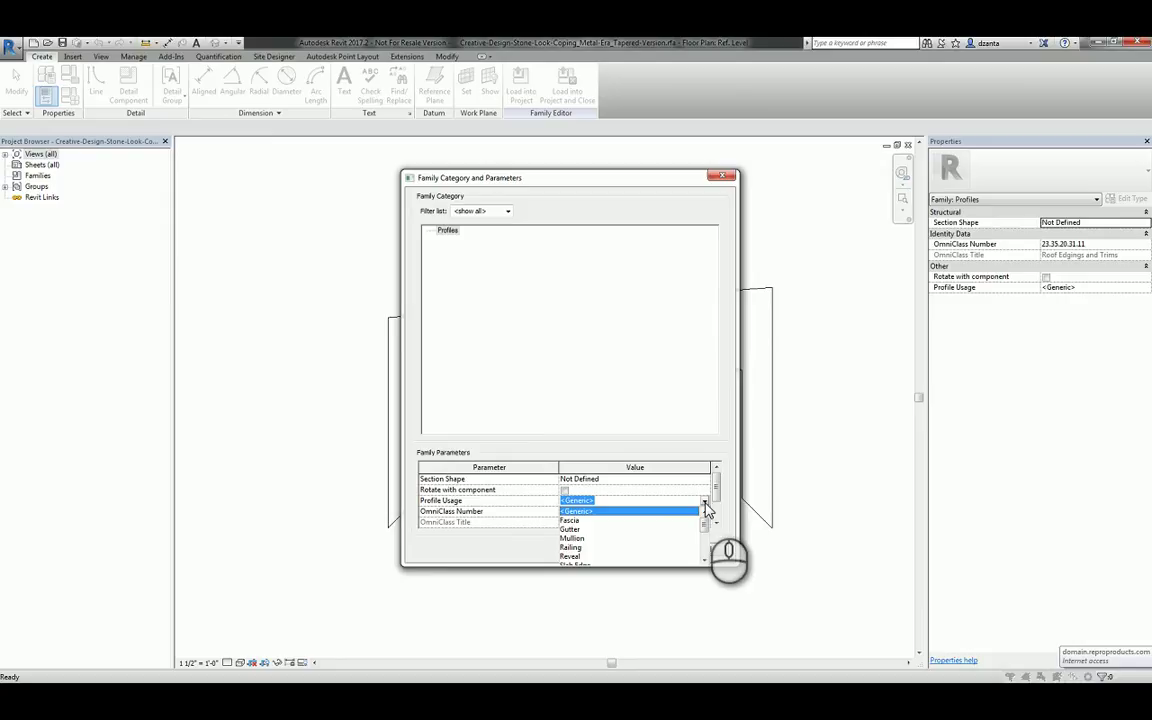
# Choose Wall Sweep as the Profile Usage and confirm the family parameters.
pyautogui.scroll(-5, 707, 527)
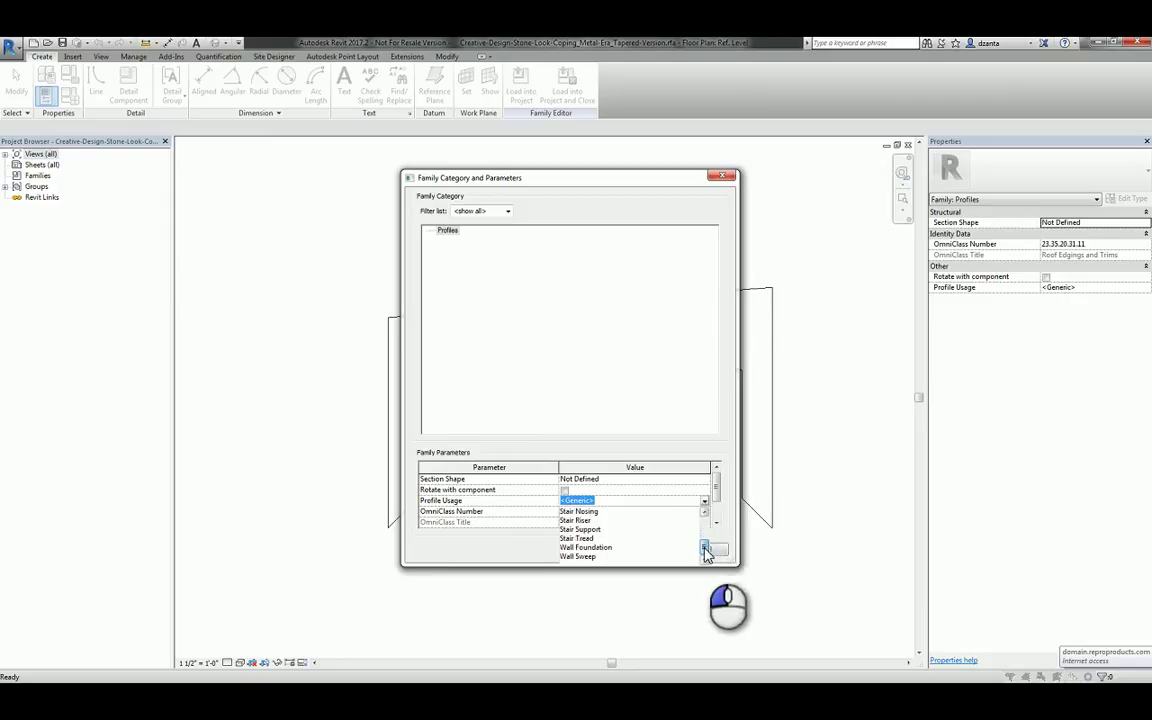
pyautogui.click(590, 557)
pyautogui.click(641, 549)
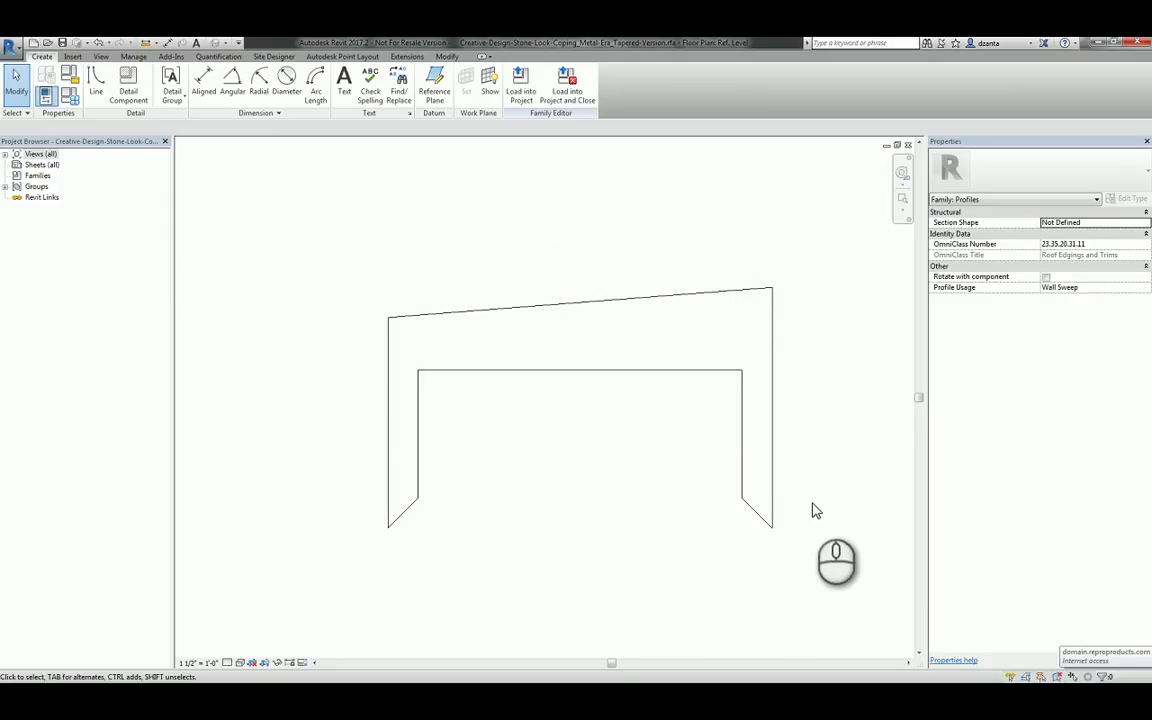
pyautogui.click(813, 508)
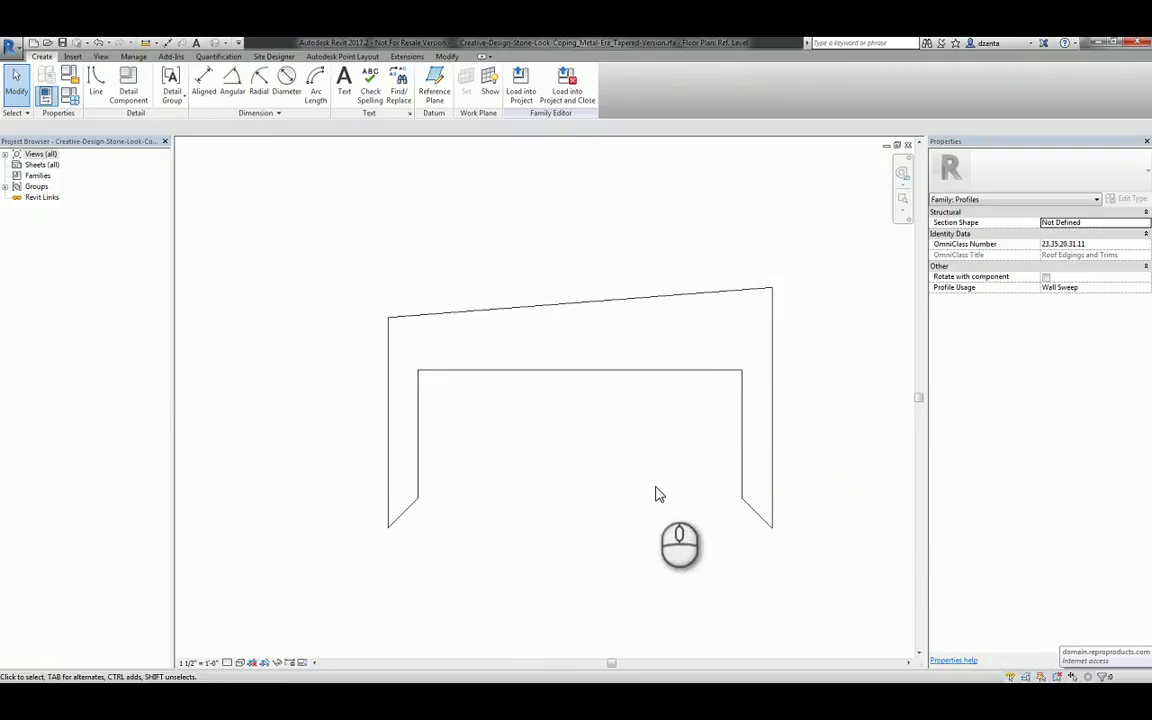
pyautogui.click(303, 226)
# Save the profile family to the Temp folder as Test Profile A.rfa.
pyautogui.click(12, 47)
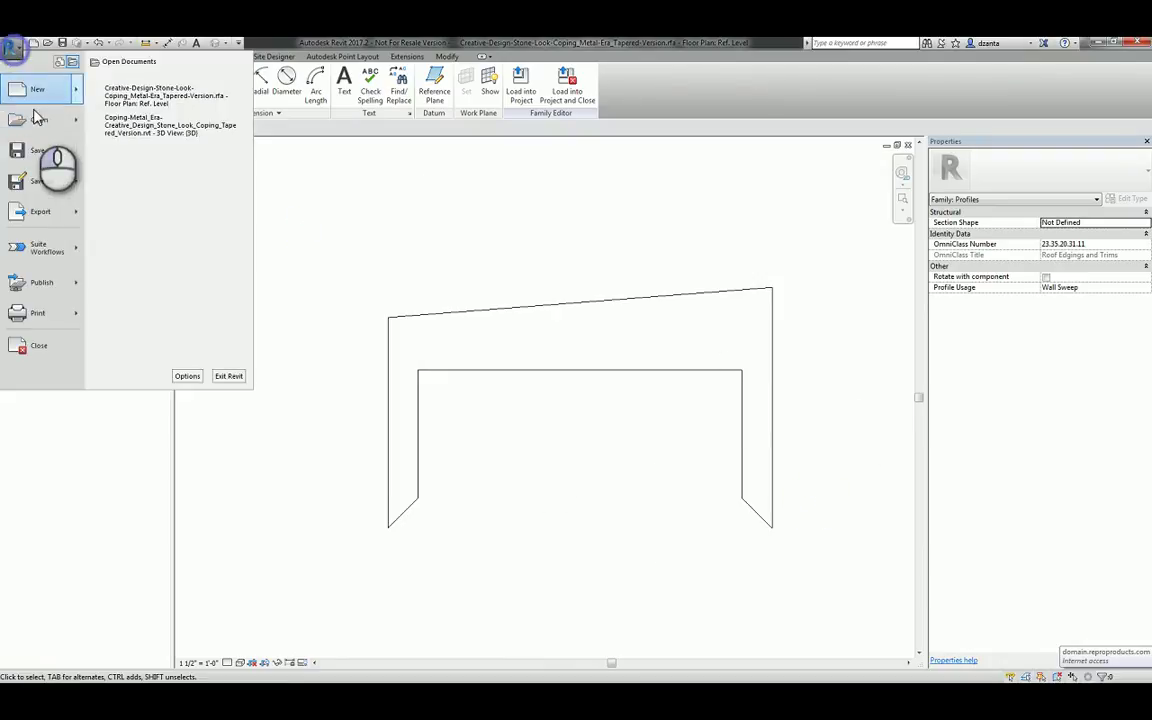
pyautogui.click(36, 182)
pyautogui.click(177, 148)
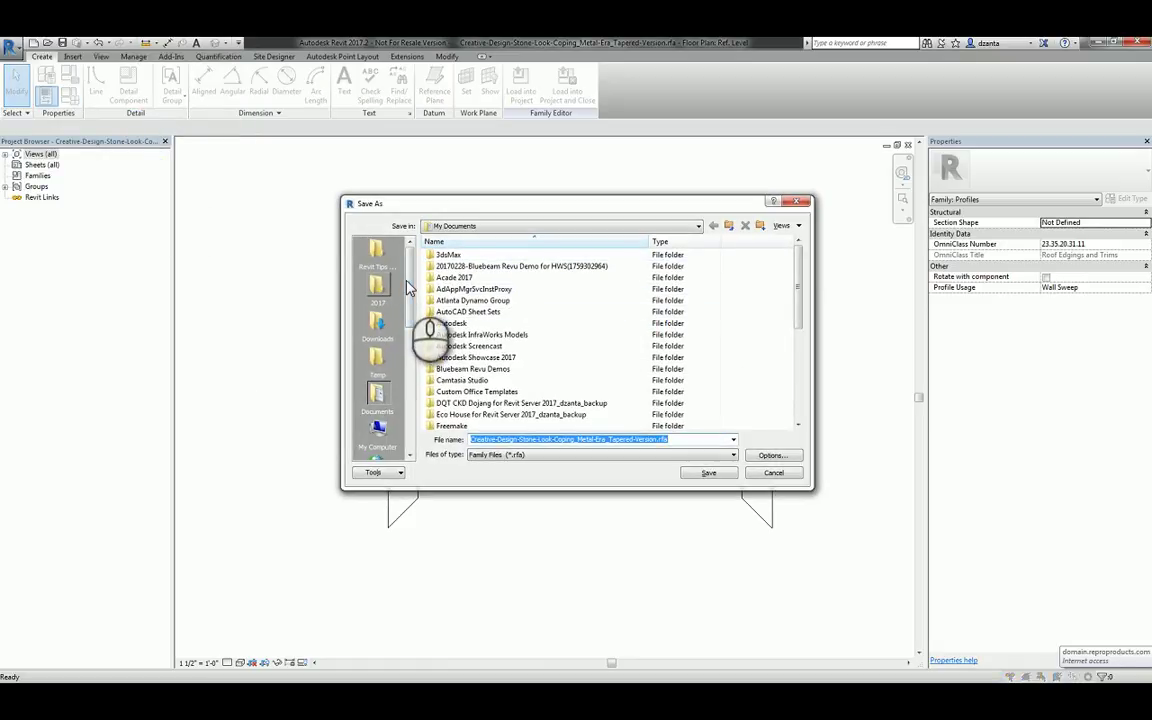
pyautogui.click(377, 362)
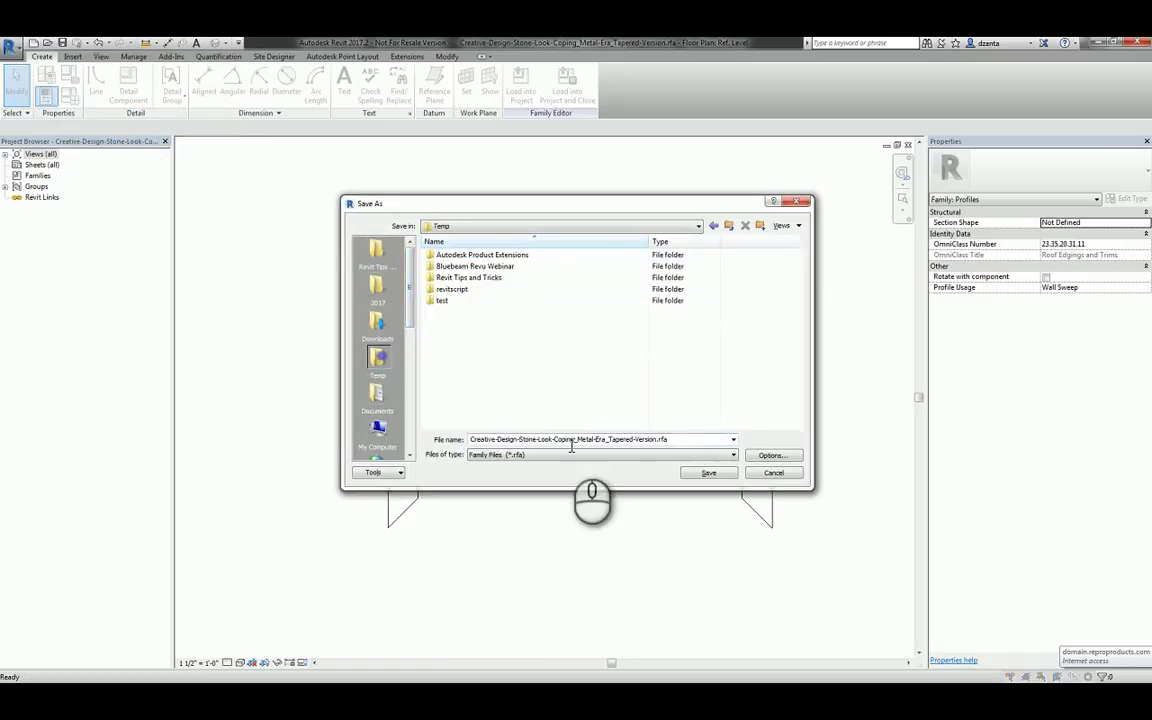
pyautogui.click(486, 456)
pyautogui.moveTo(470, 438); pyautogui.dragTo(727, 440)
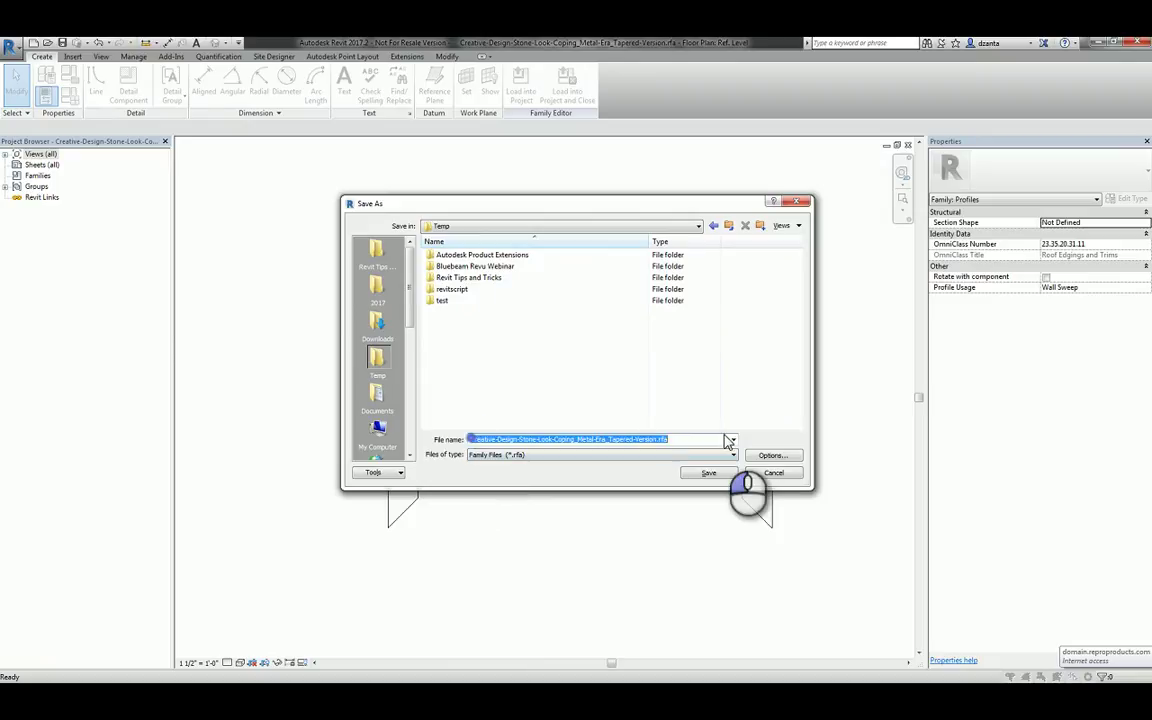
pyautogui.write('Test Profile A')
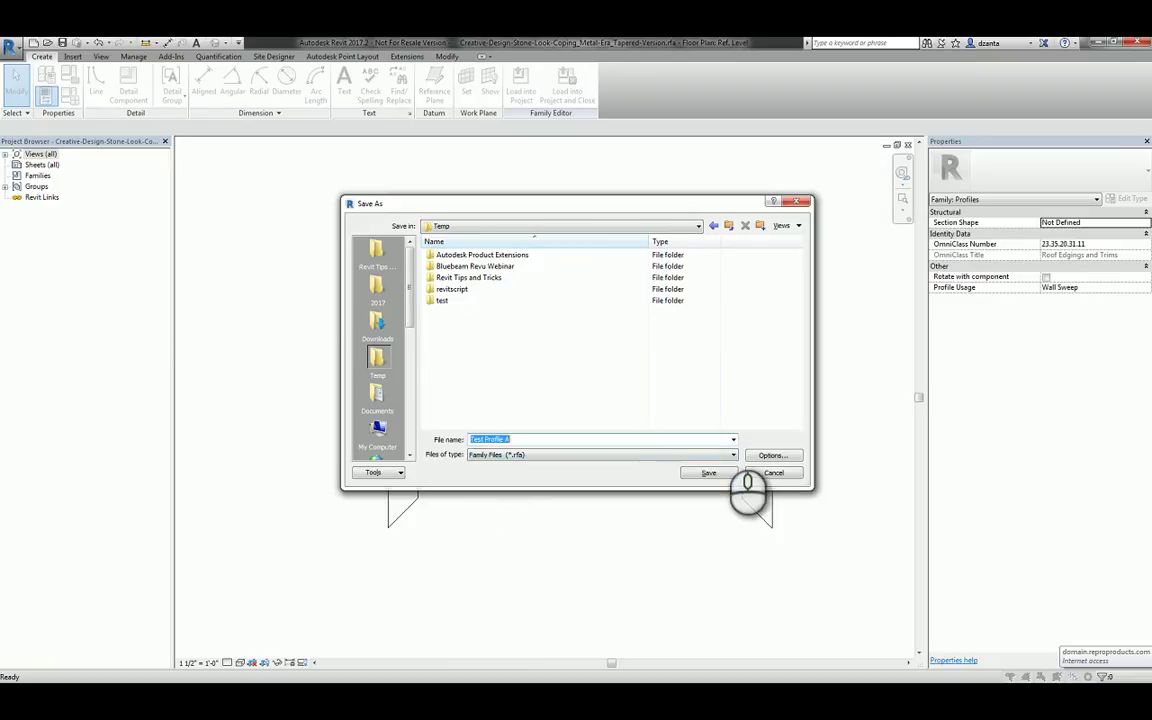
pyautogui.press('Return')
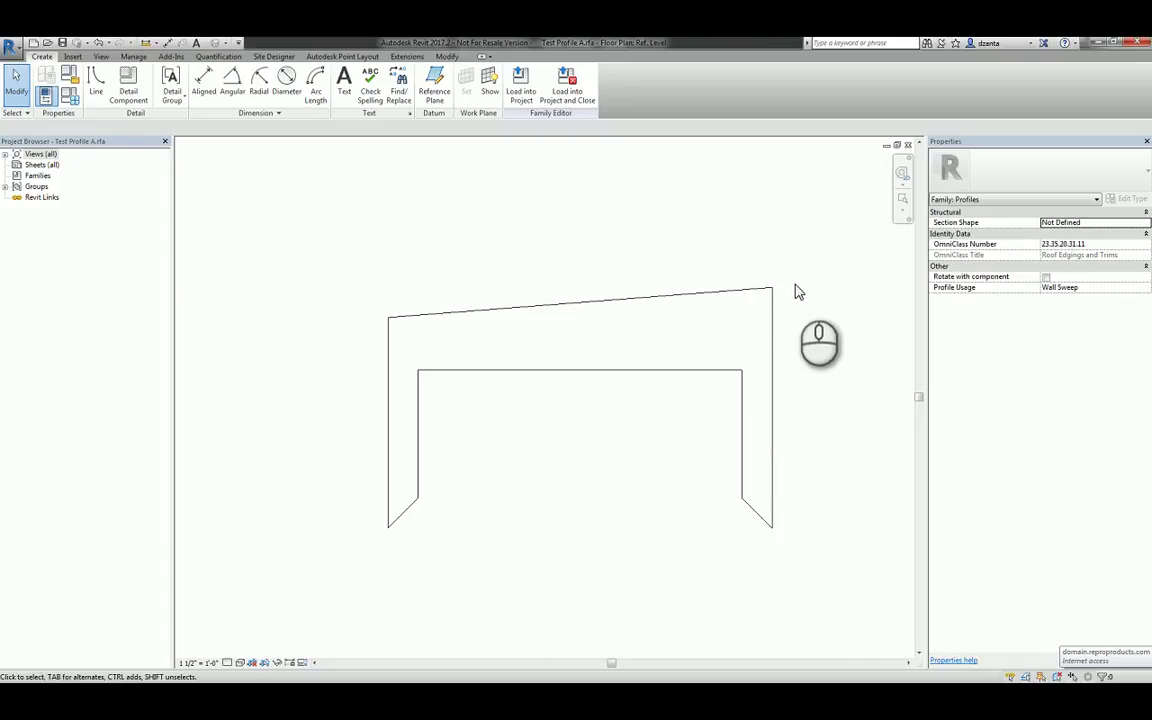
# Shorten the profile's right leg and extend its left leg further down.
pyautogui.click(773, 518)
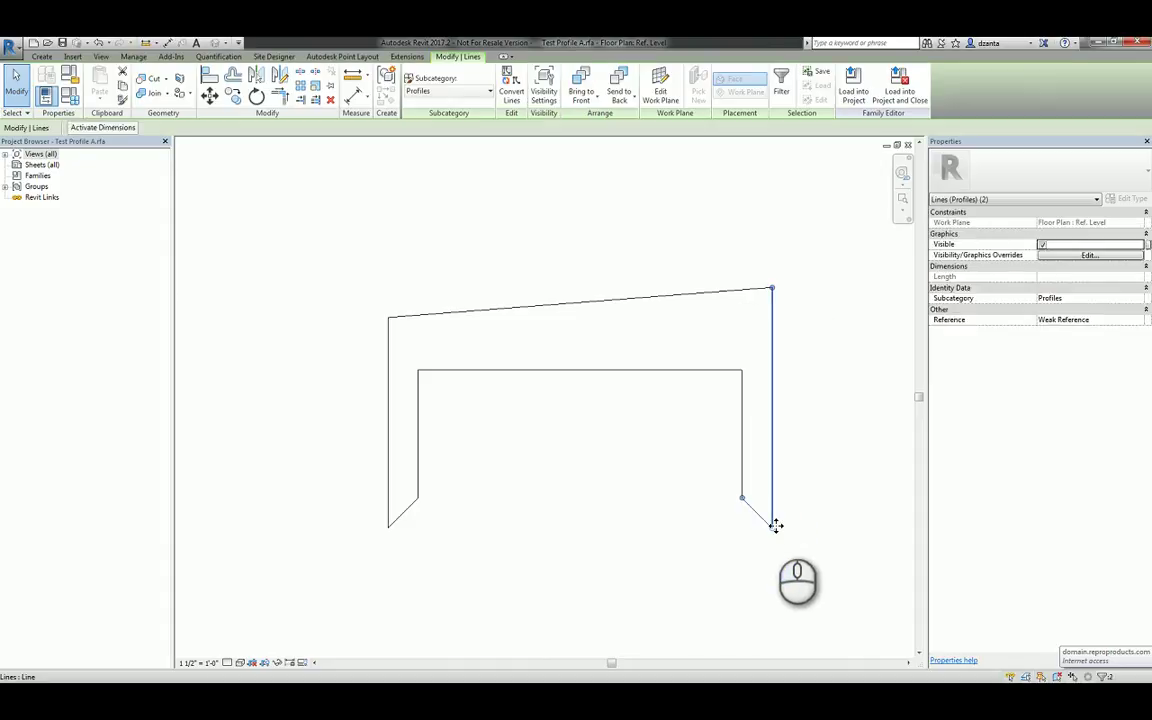
pyautogui.moveTo(775, 525); pyautogui.dragTo(772, 396)
pyautogui.click(810, 430)
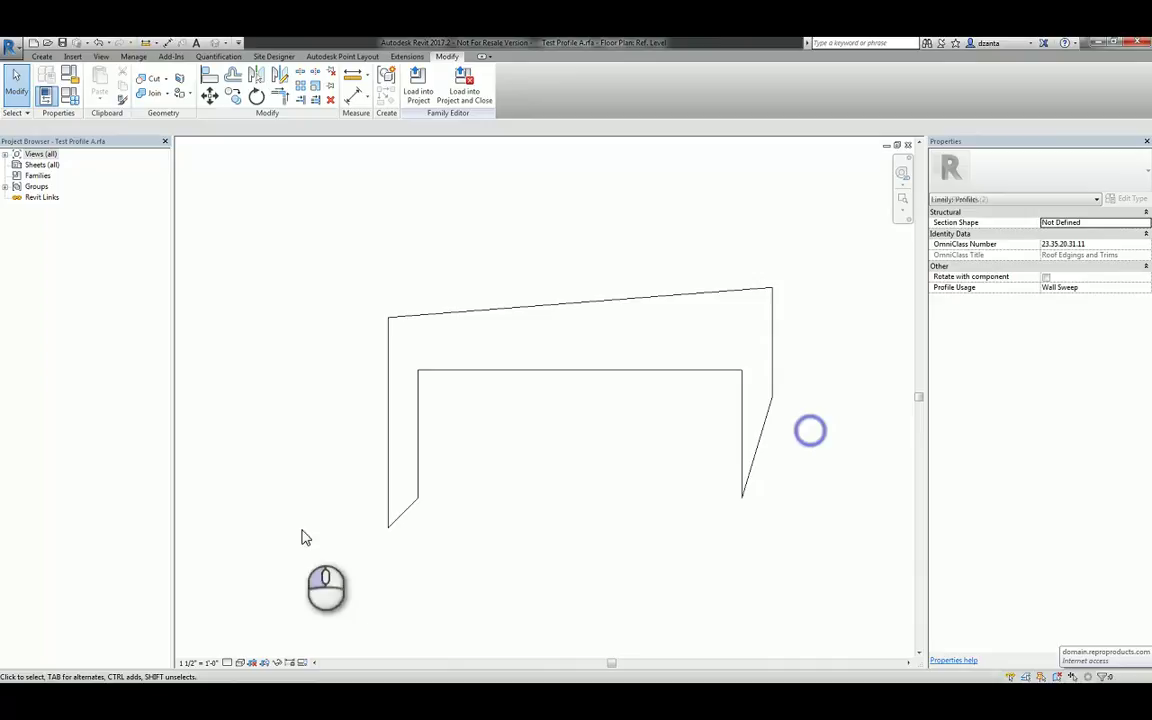
pyautogui.moveTo(416, 506); pyautogui.dragTo(404, 606)
pyautogui.click(387, 548)
pyautogui.click(470, 460)
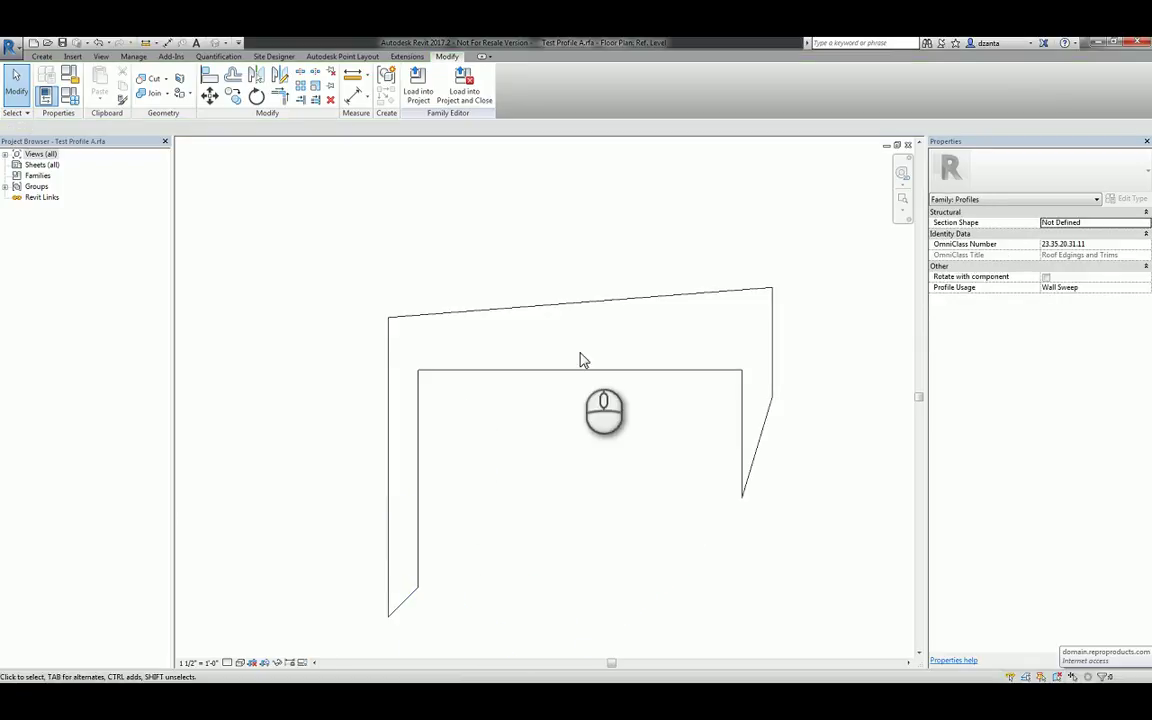
# Raise the upper-right corner to steepen the top slope and save the profile.
pyautogui.click(773, 301)
pyautogui.moveTo(773, 301); pyautogui.dragTo(772, 243)
pyautogui.click(806, 316)
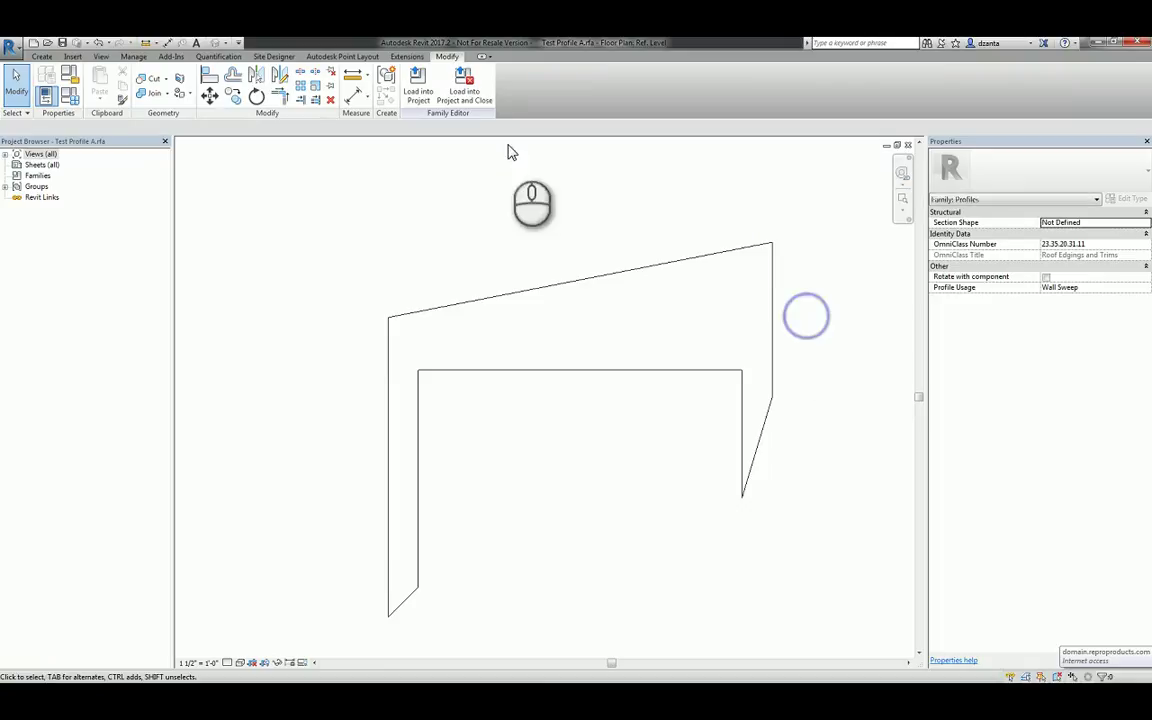
pyautogui.click(62, 42)
# Load the edited profile into the project and bring up the wall type's Sweeps settings.
pyautogui.click(418, 88)
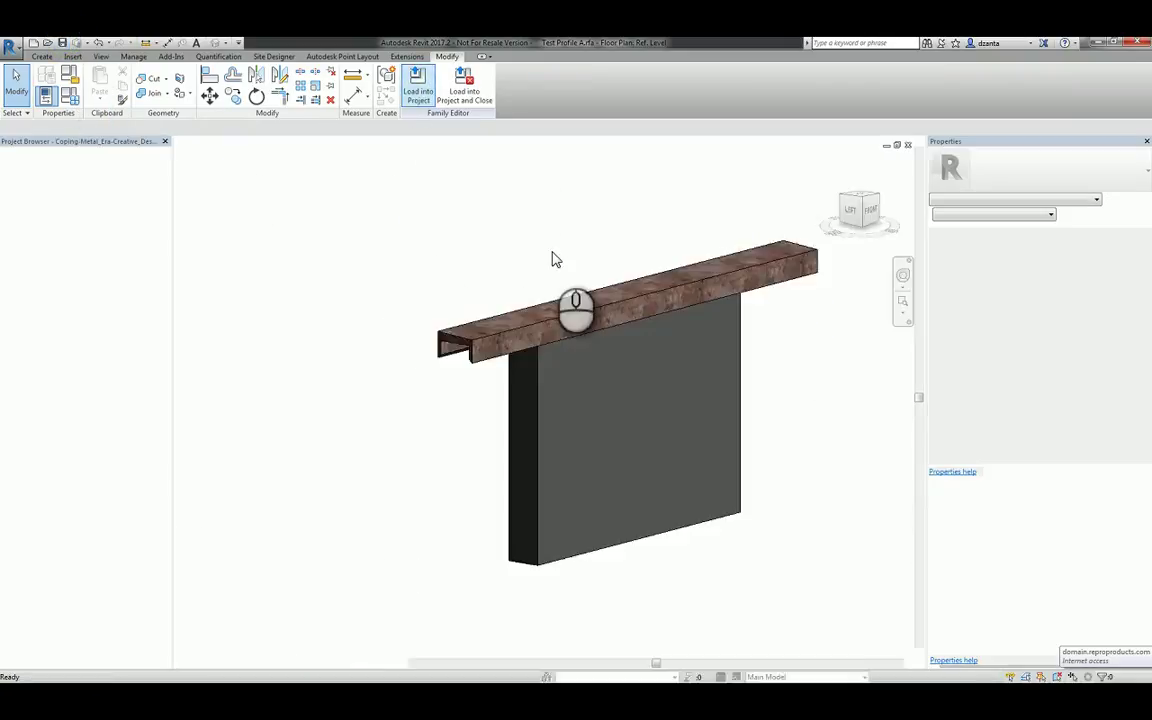
pyautogui.click(465, 345)
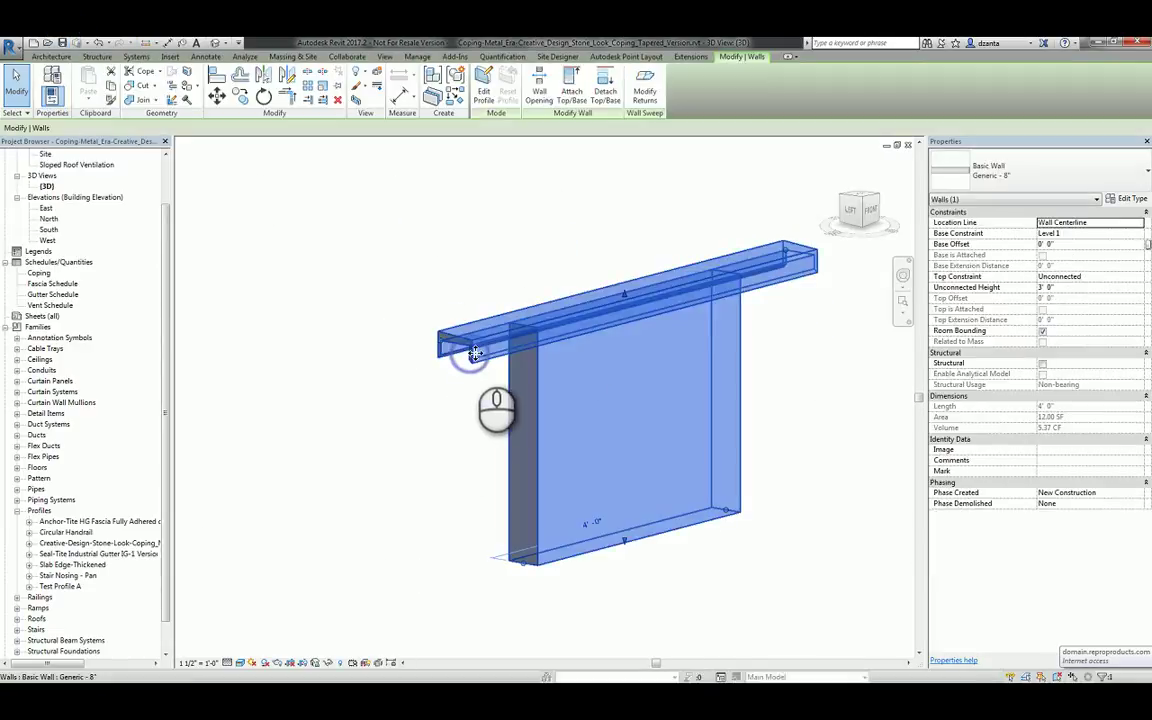
pyautogui.click(1128, 199)
pyautogui.click(763, 281)
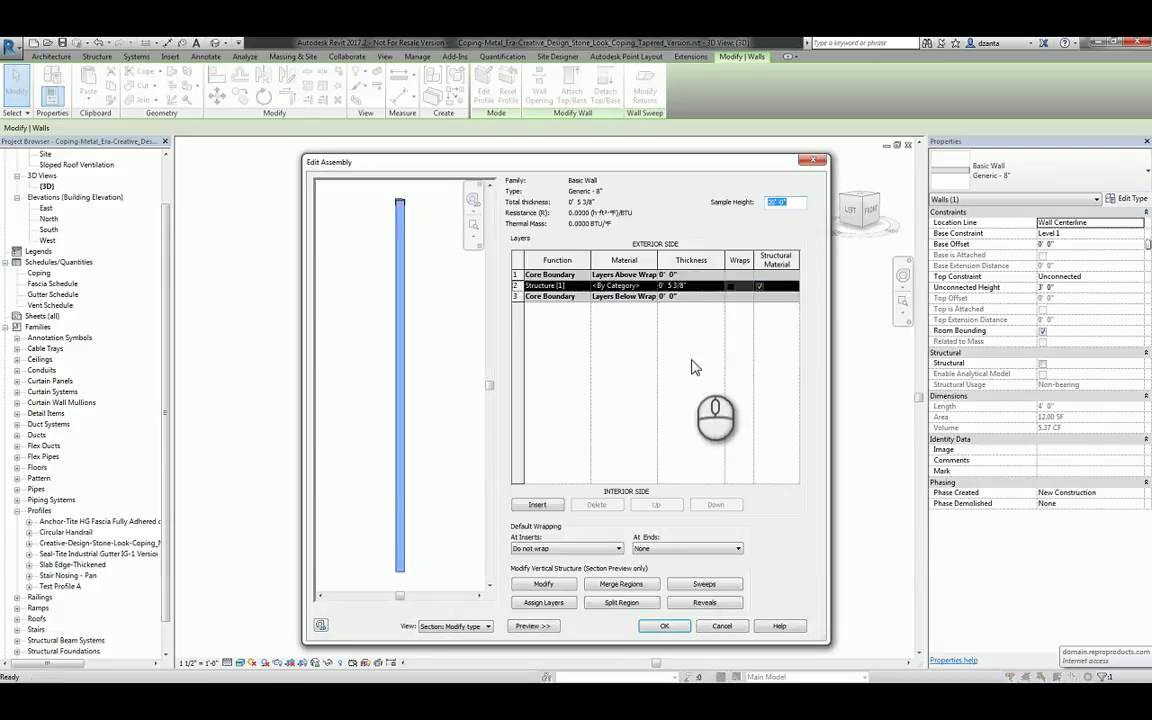
pyautogui.click(704, 584)
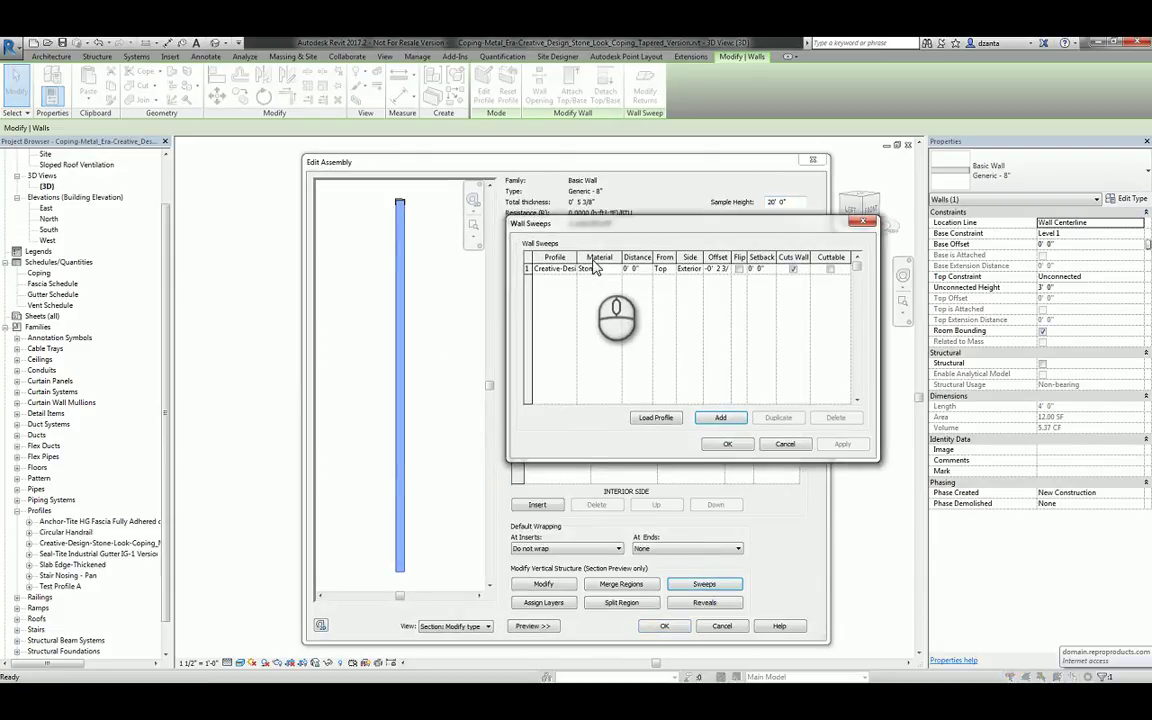
# Set the coping sweep's profile to Test Profile A and confirm the wall type changes.
pyautogui.moveTo(574, 258); pyautogui.dragTo(627, 258)
pyautogui.click(624, 270)
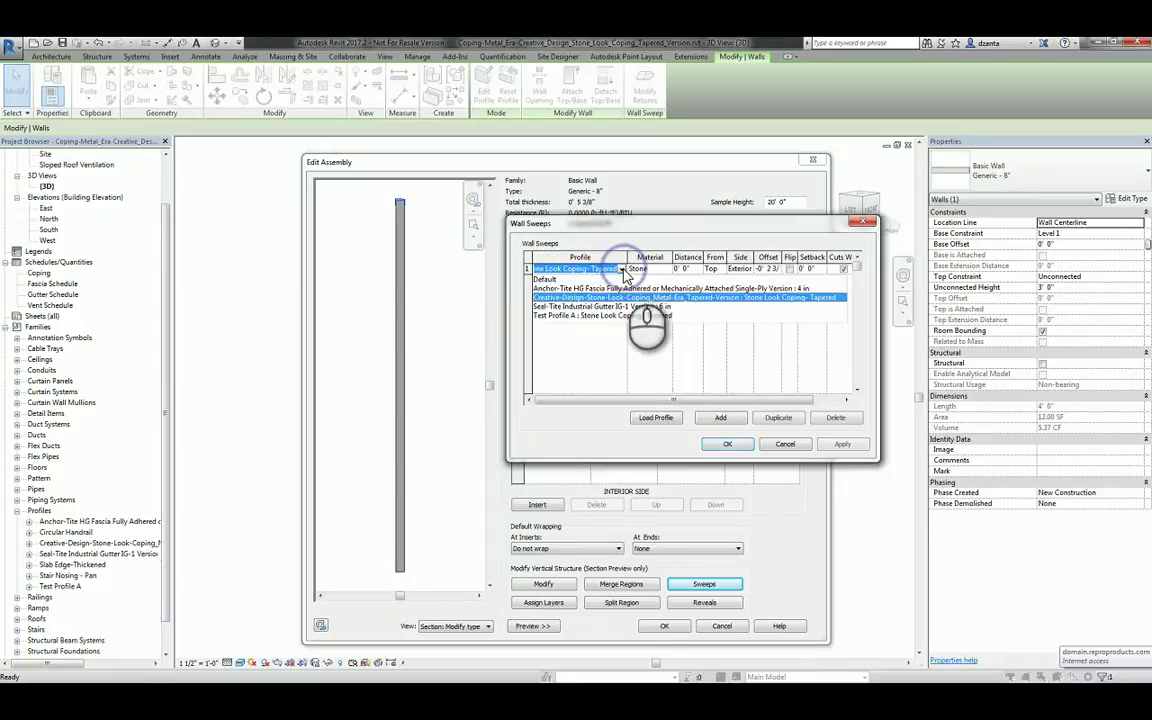
pyautogui.click(583, 316)
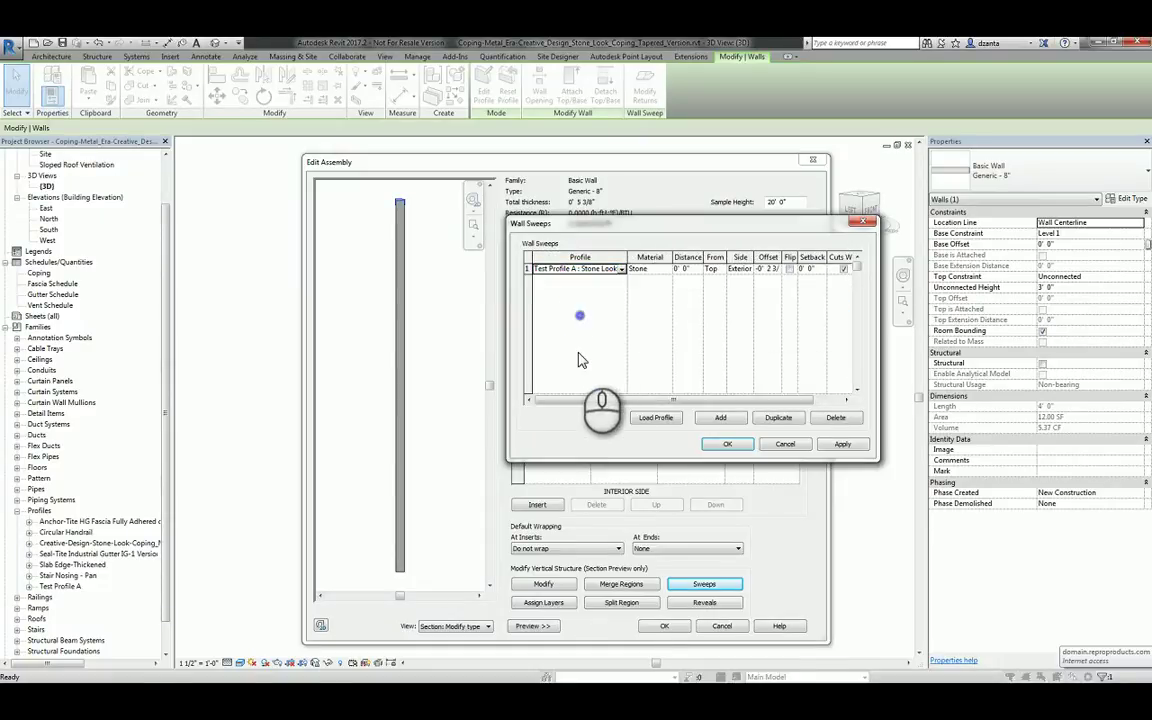
pyautogui.click(838, 444)
pyautogui.click(728, 444)
pyautogui.scroll(6, 420, 218)
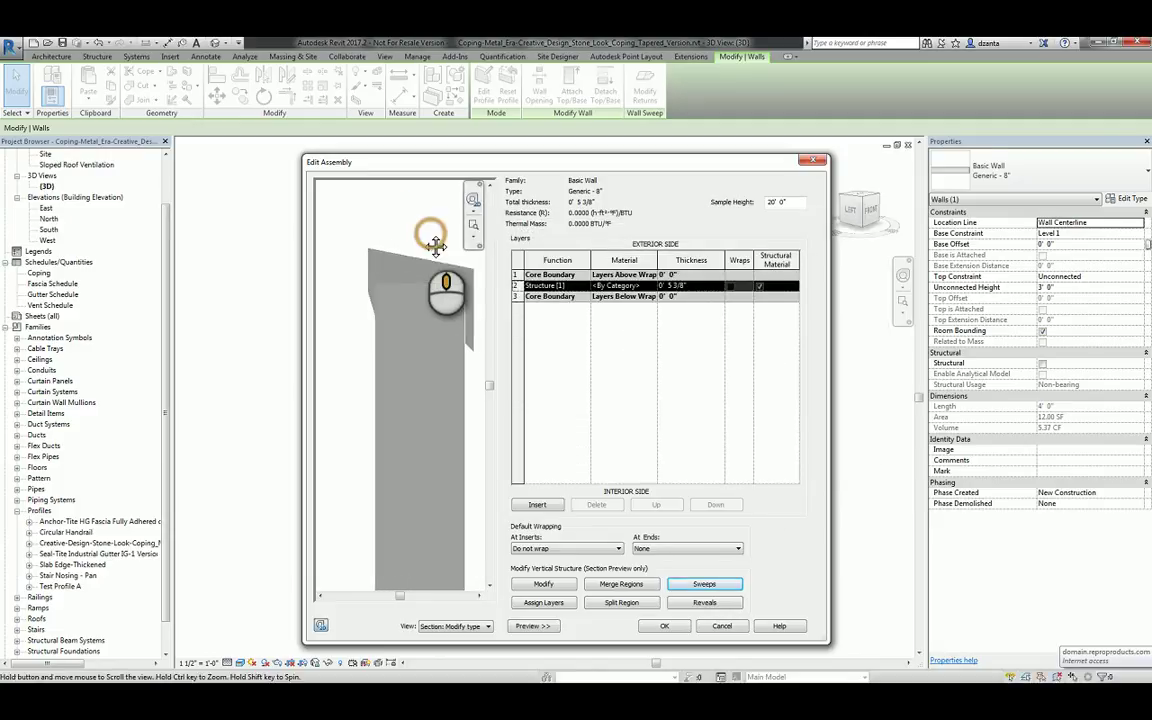
pyautogui.click(664, 625)
pyautogui.click(678, 627)
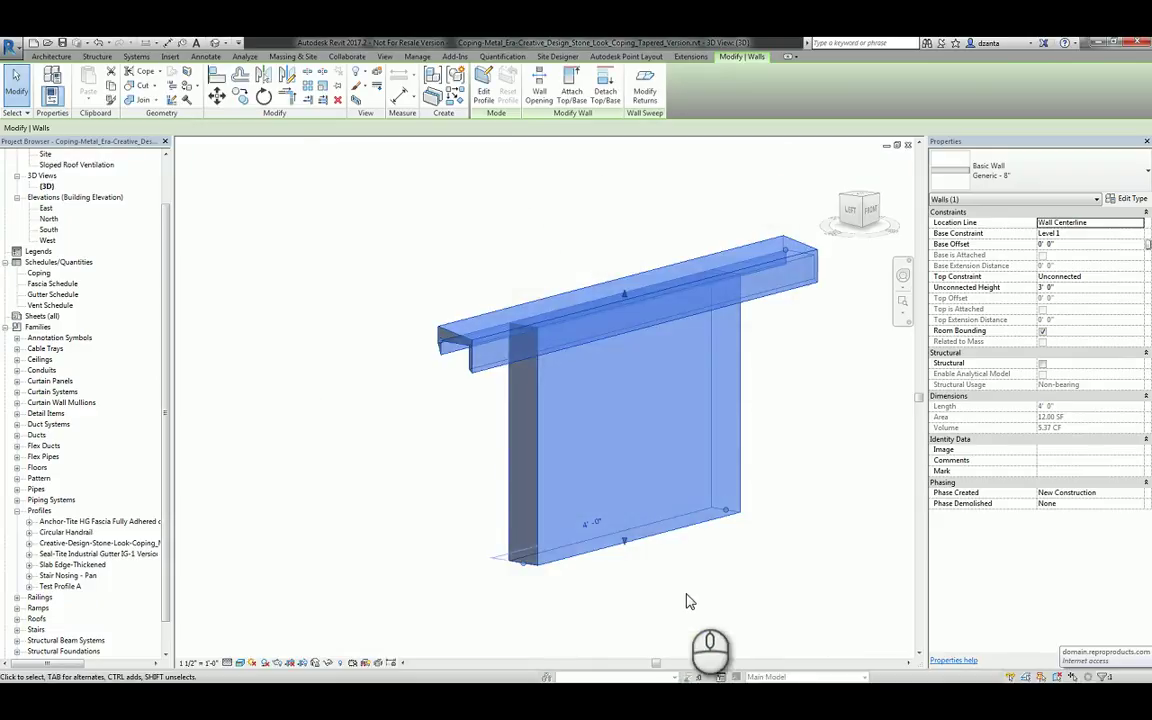
# Deselect the wall and orbit the 3D view to inspect the reshaped coping's end.
pyautogui.click(491, 374)
pyautogui.keyDown('shift'); pyautogui.moveTo(491, 411); pyautogui.dragTo(703, 428, button='middle'); pyautogui.keyUp('shift')
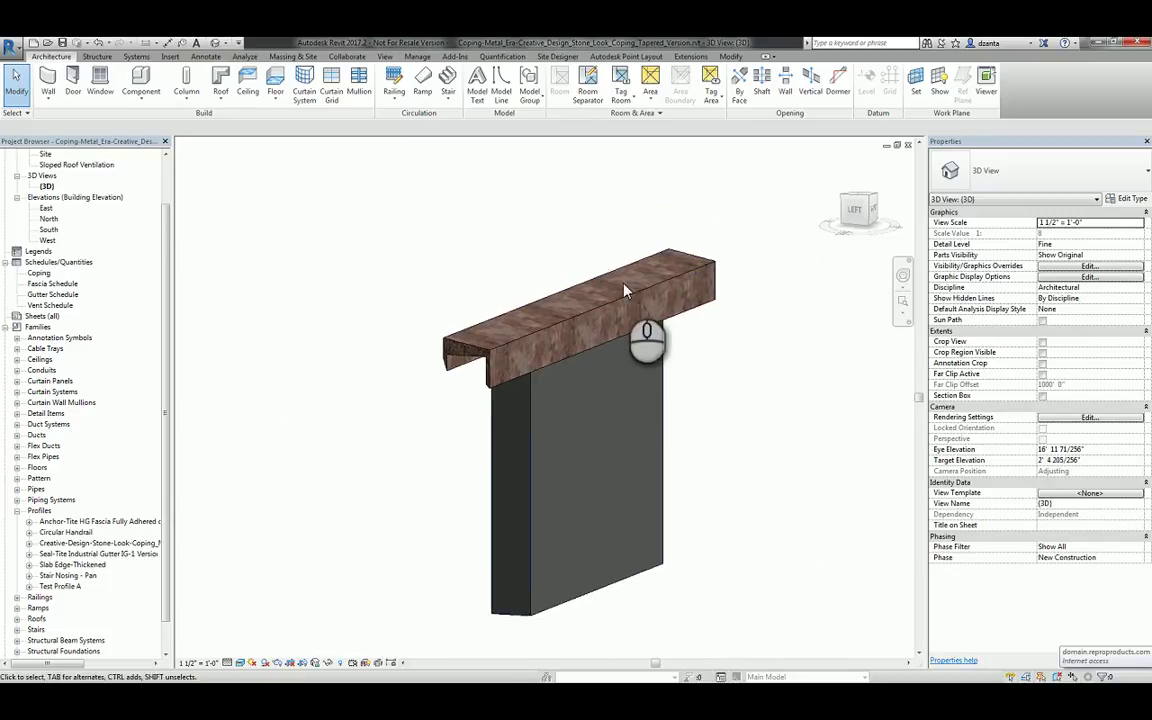
pyautogui.keyDown('shift'); pyautogui.moveTo(630, 283); pyautogui.dragTo(566, 438, button='middle'); pyautogui.keyUp('shift')
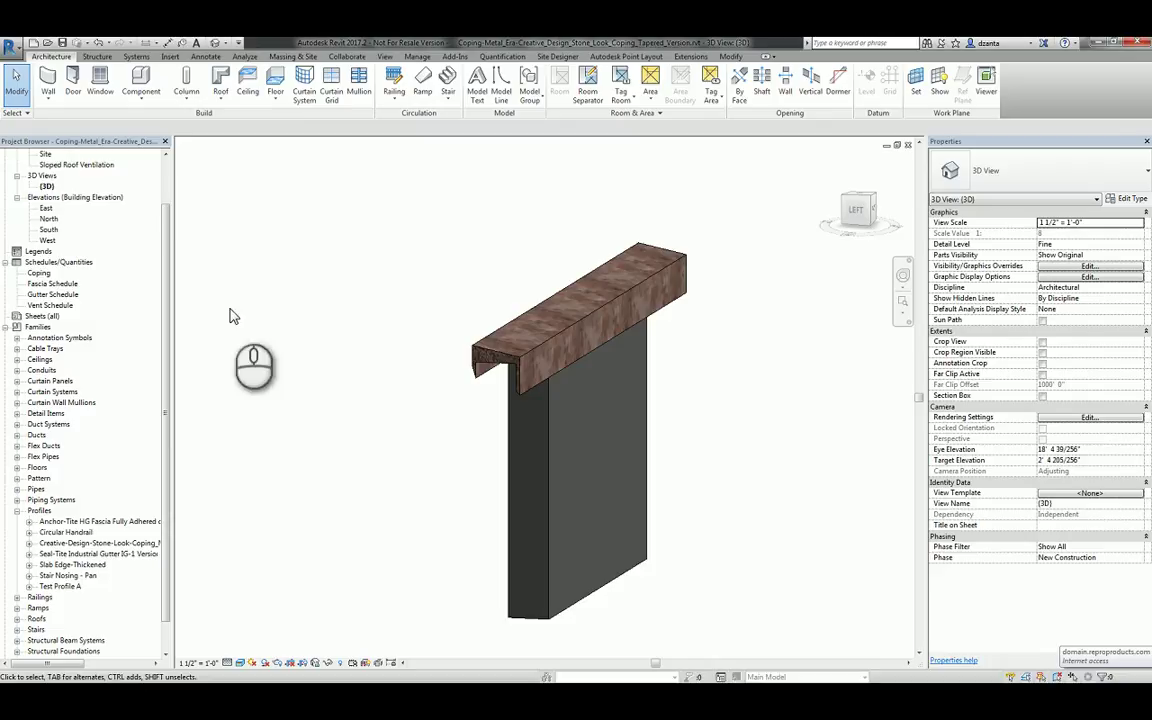
pyautogui.click(265, 249)
# Orbit to another angle and bring up the Wall dropdown on the Architecture tab.
pyautogui.click(53, 103)
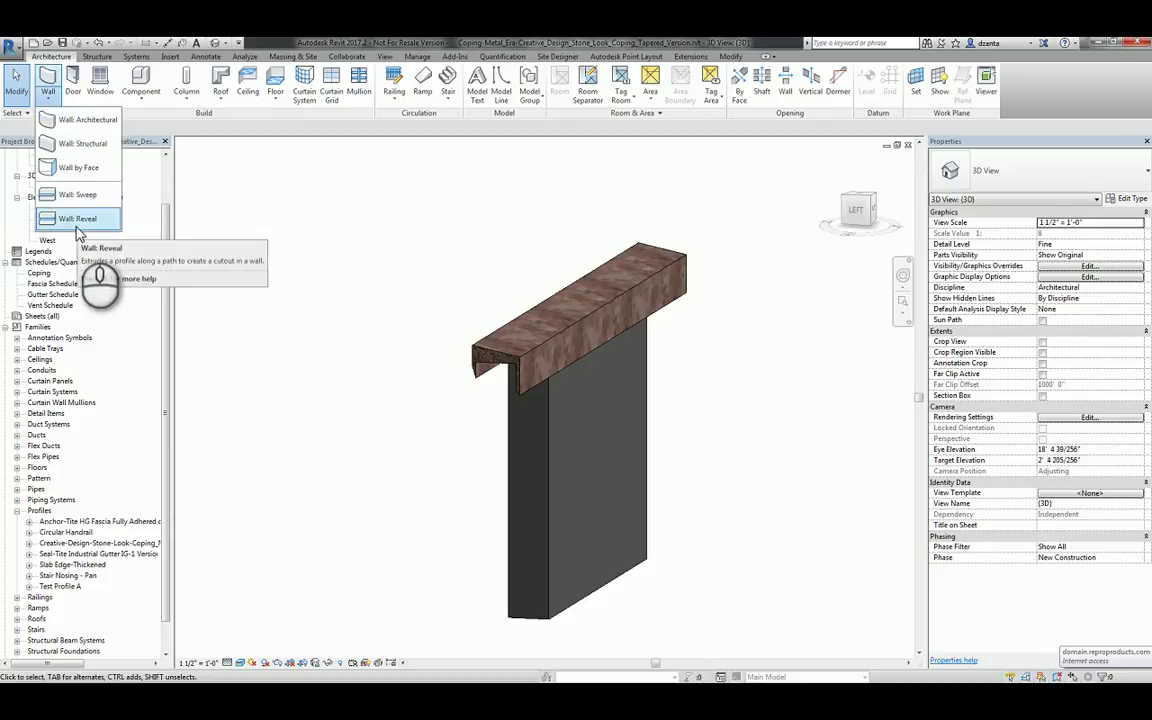
pyautogui.click(330, 226)
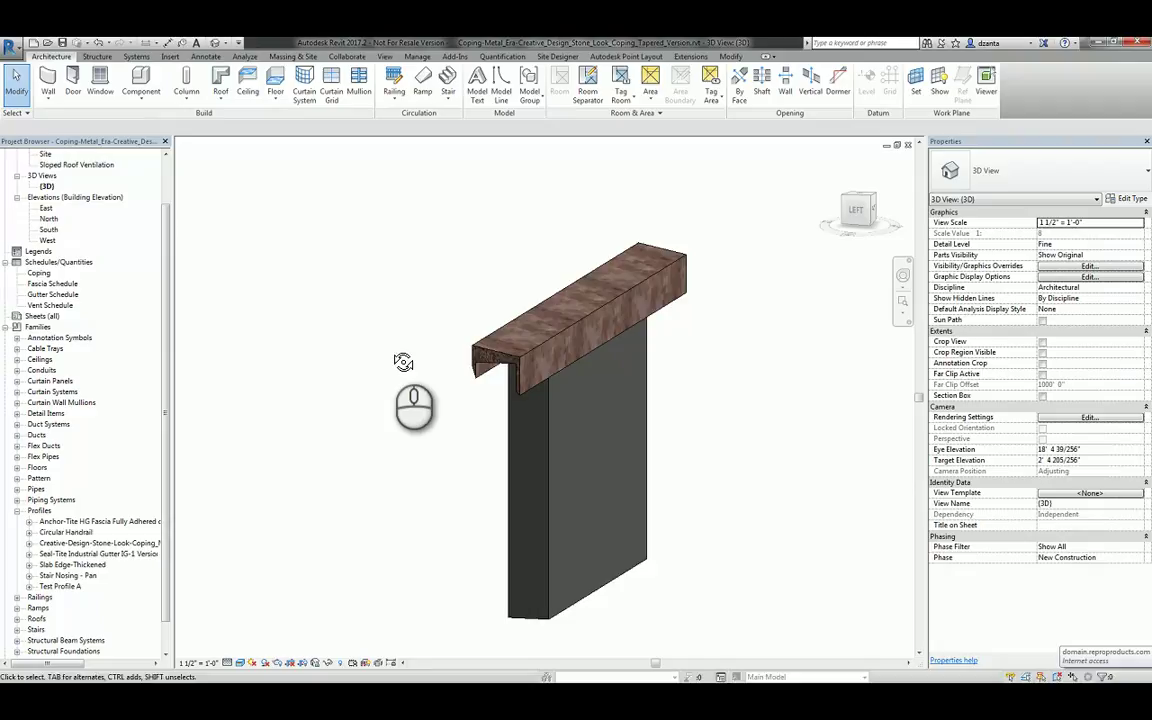
pyautogui.keyDown('shift'); pyautogui.moveTo(404, 363); pyautogui.dragTo(349, 360, button='middle'); pyautogui.keyUp('shift')
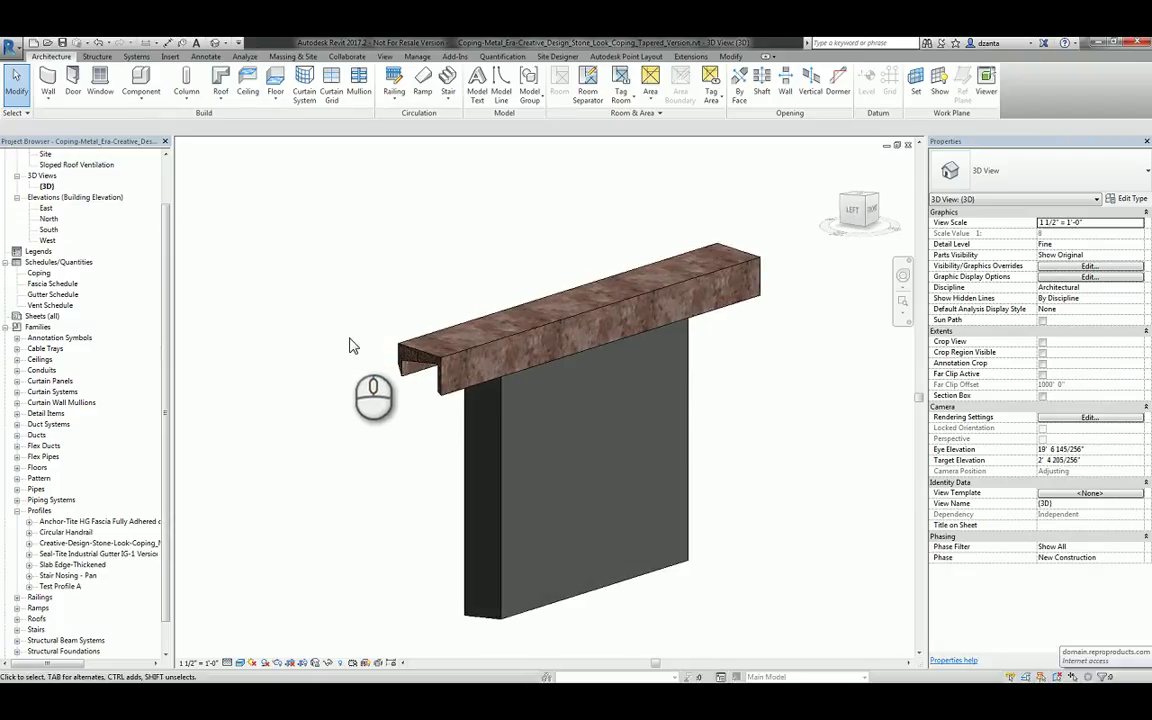
pyautogui.click(48, 100)
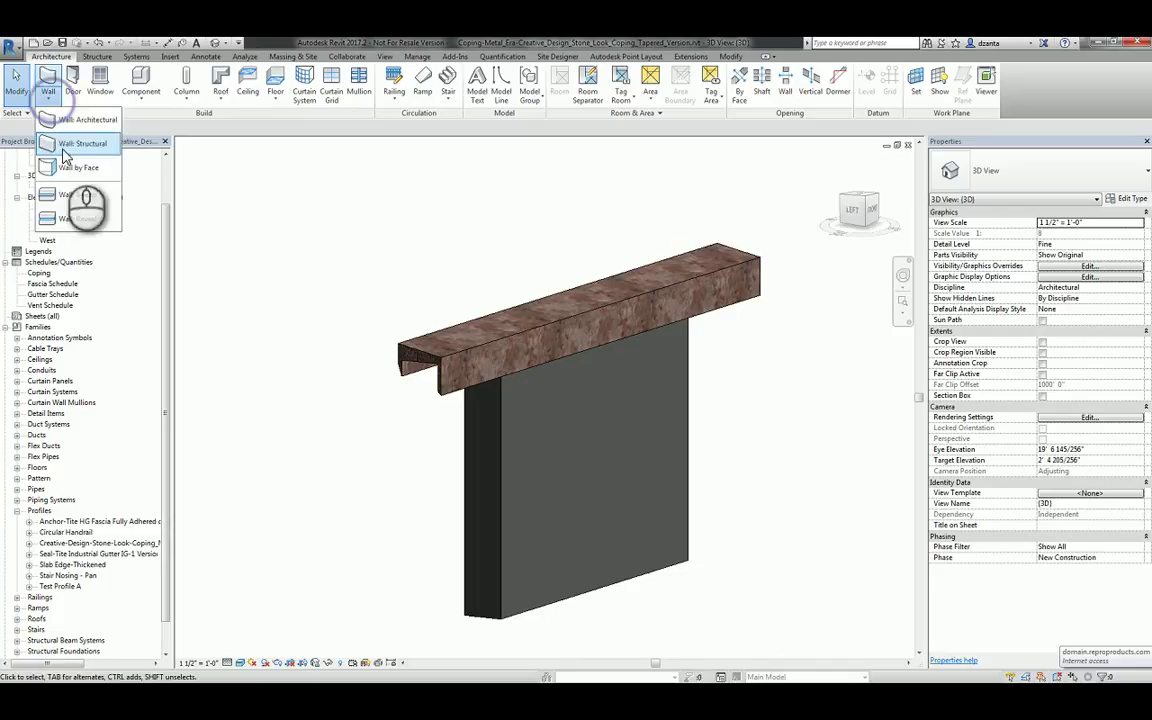
# Place a horizontal Wall: Sweep across the wall face and review its type properties.
pyautogui.click(84, 199)
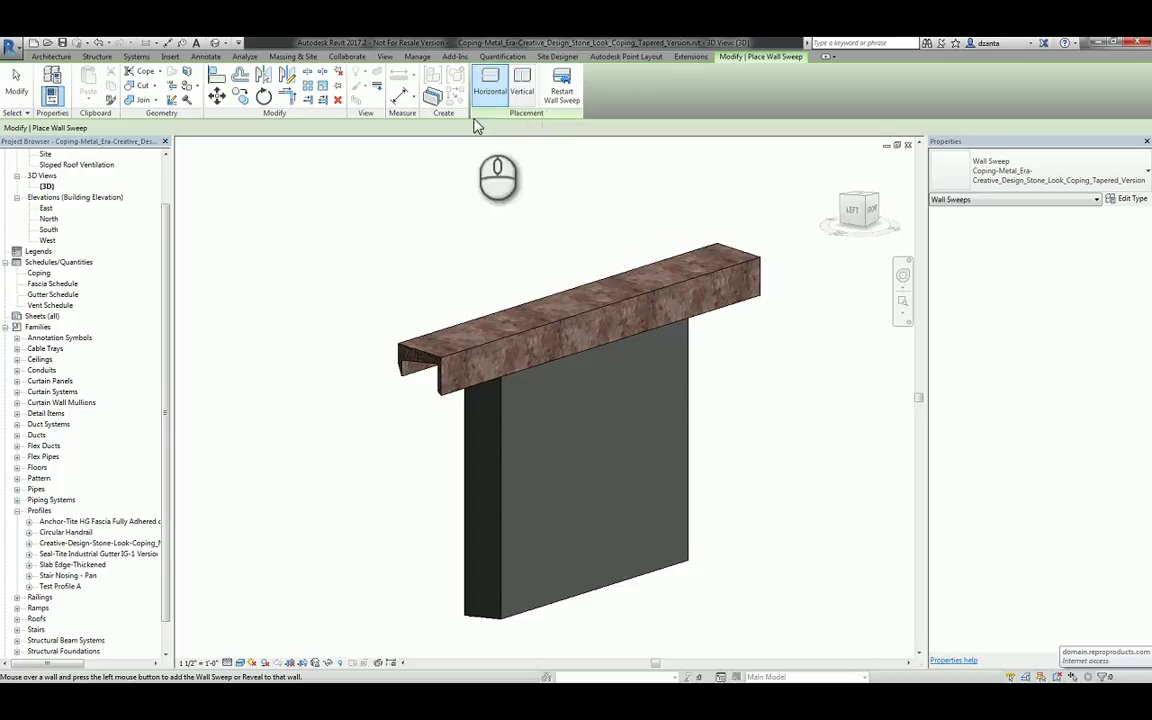
pyautogui.click(597, 445)
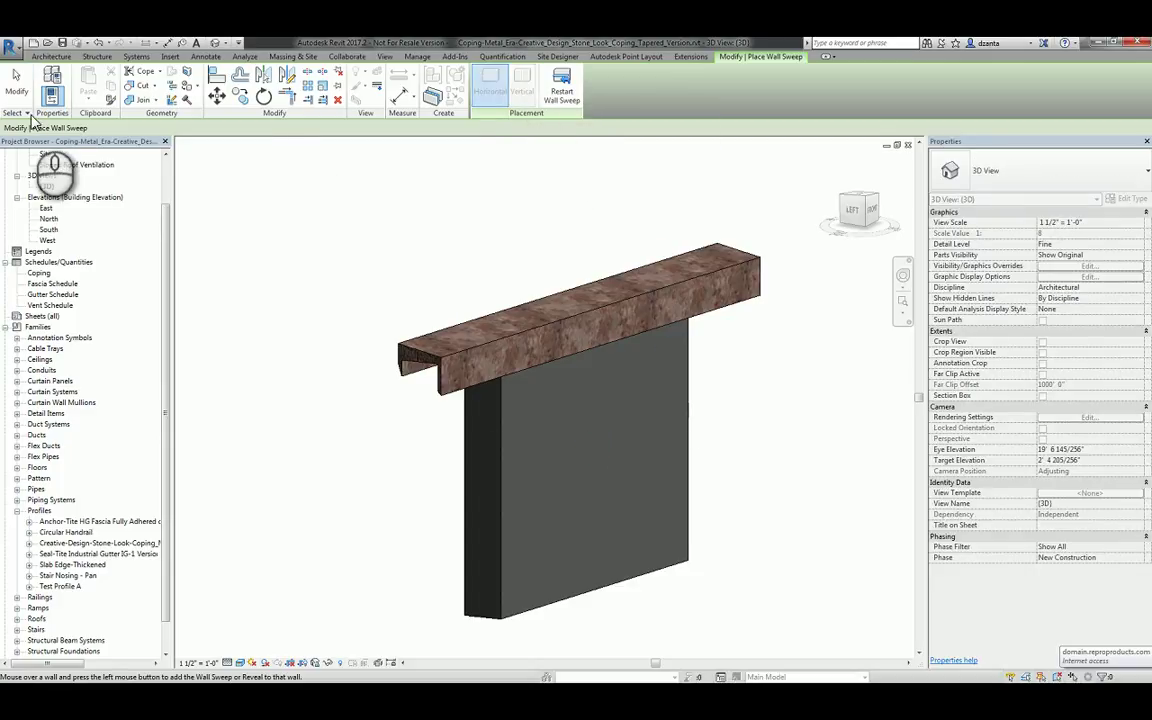
pyautogui.click(17, 88)
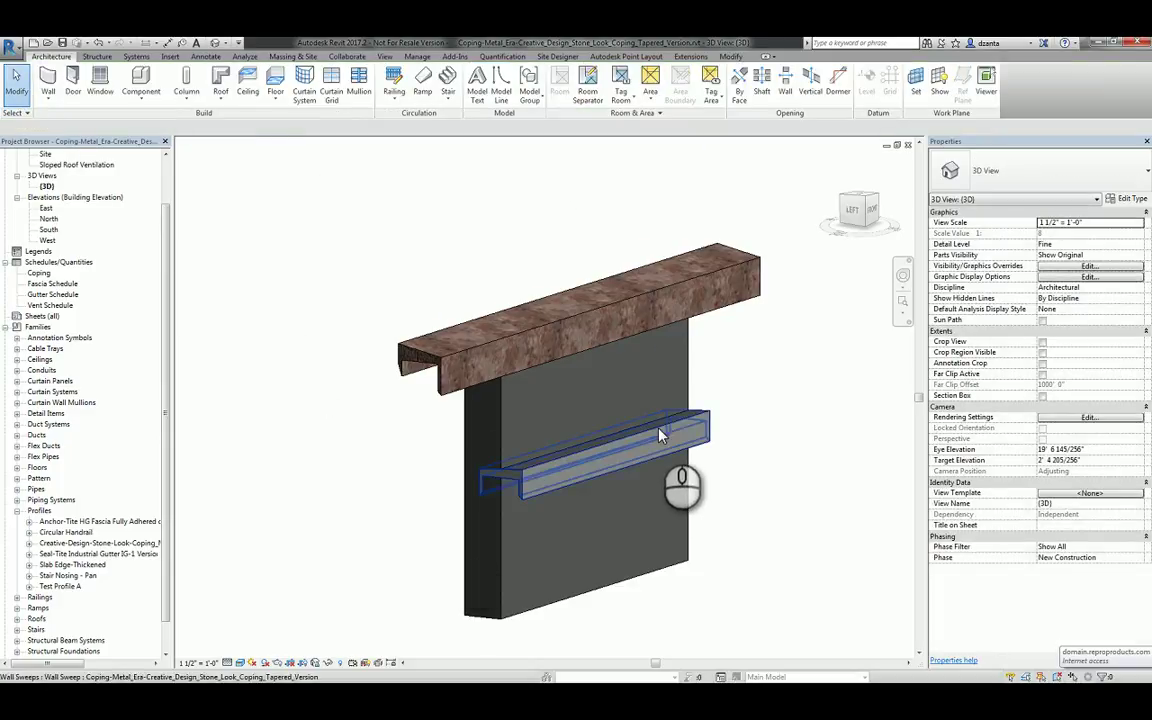
pyautogui.click(663, 440)
pyautogui.click(1129, 200)
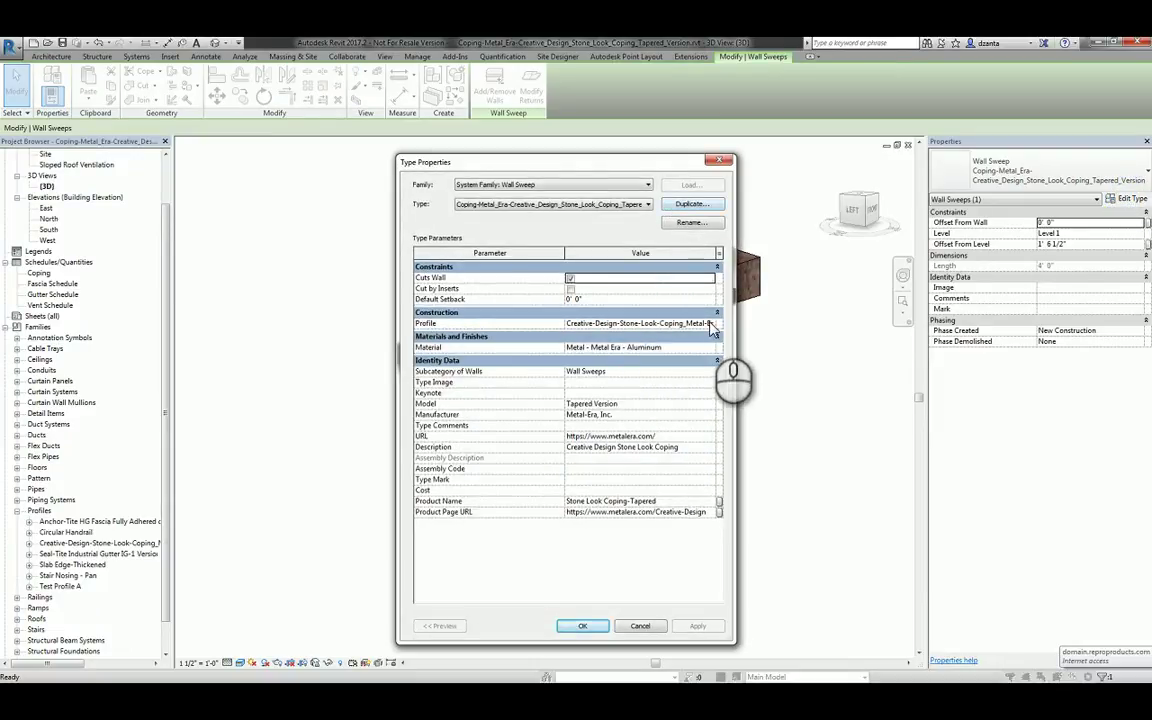
pyautogui.click(584, 625)
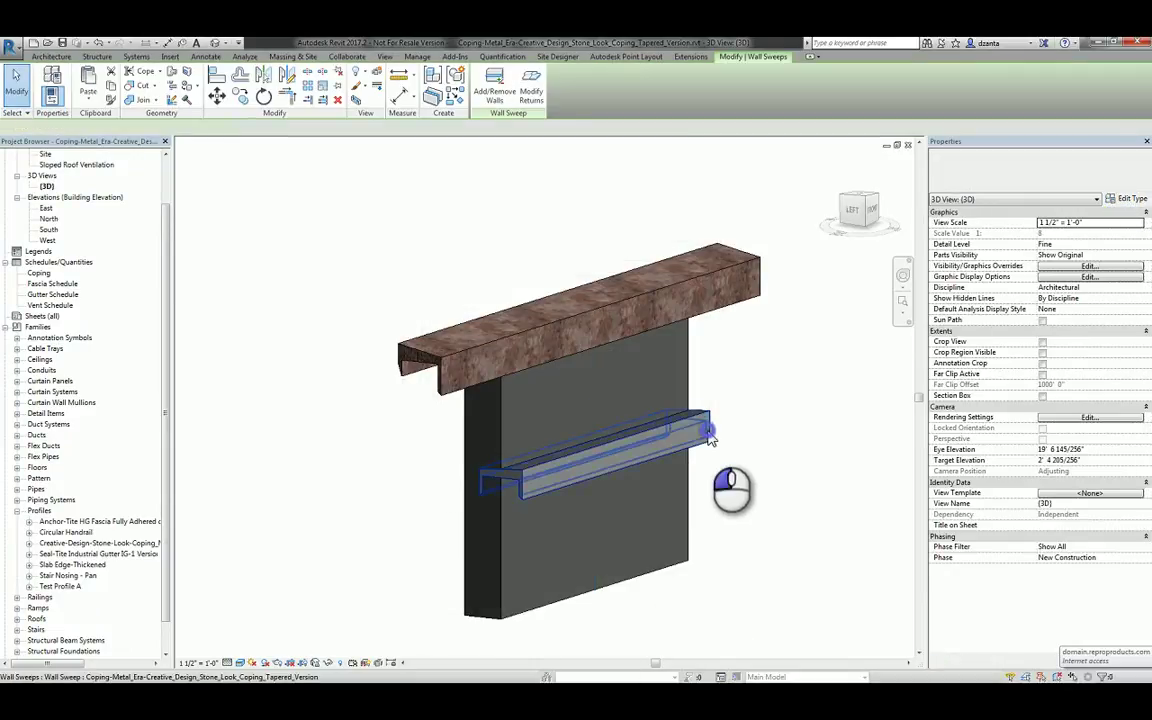